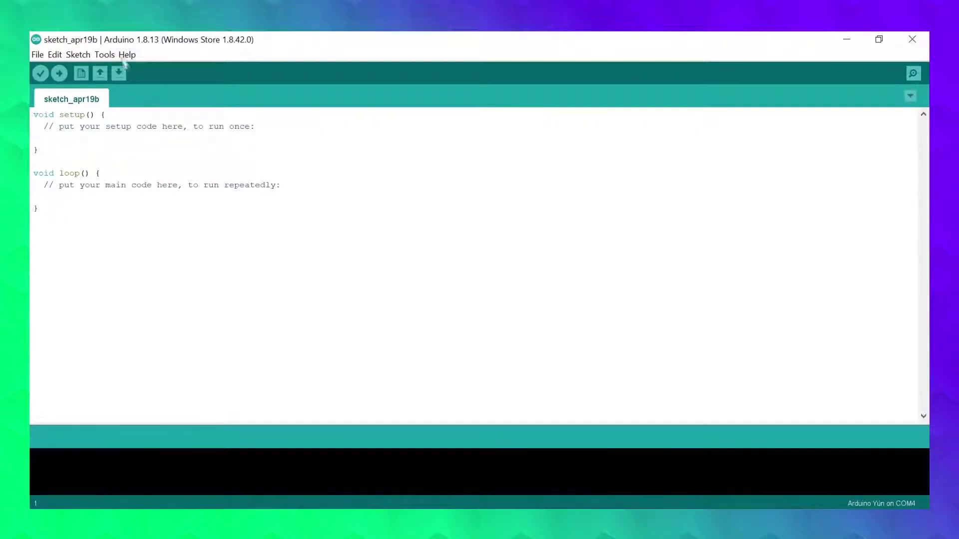
# Step: Install the Arduino SAMD Boards package from the Boards Manager
pyautogui.click(104, 55)
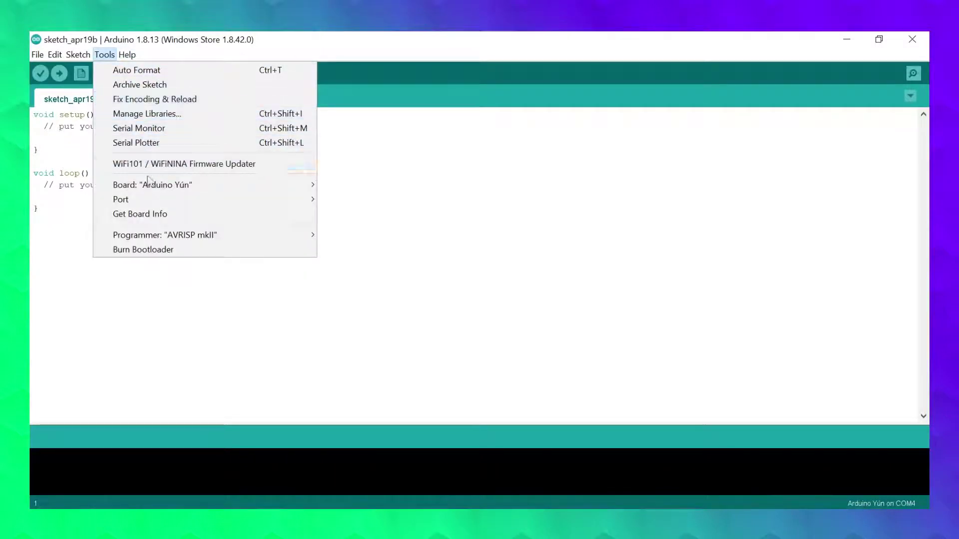
pyautogui.moveTo(152, 185)
pyautogui.click(356, 166)
pyautogui.write('SAMD')
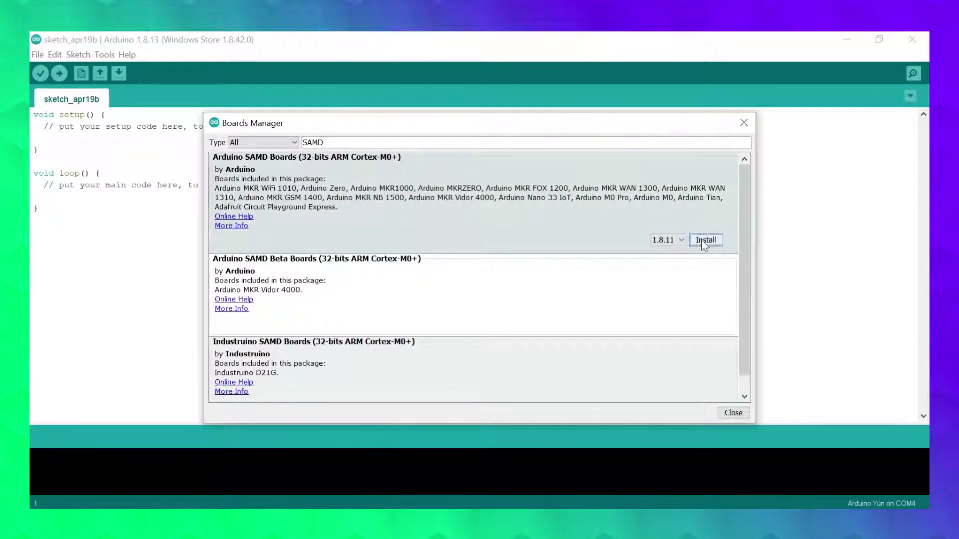
pyautogui.click(704, 240)
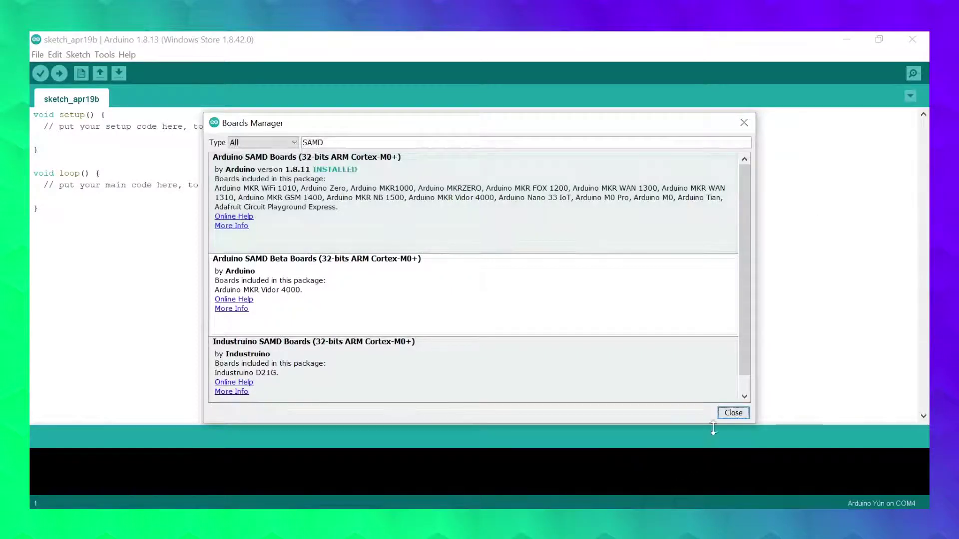
pyautogui.click(733, 413)
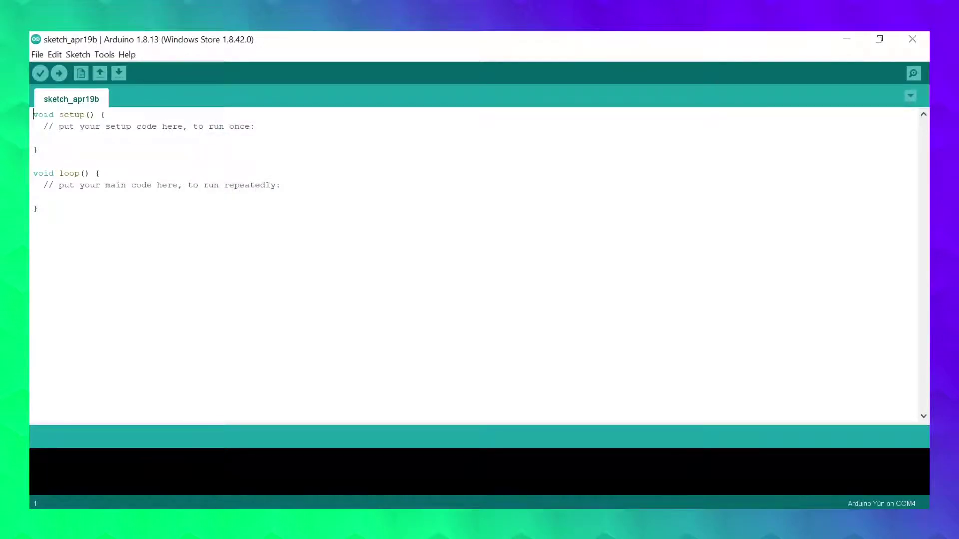
# Step: Select Arduino MKR WAN 1310 on COM4 as the target board
pyautogui.click(105, 55)
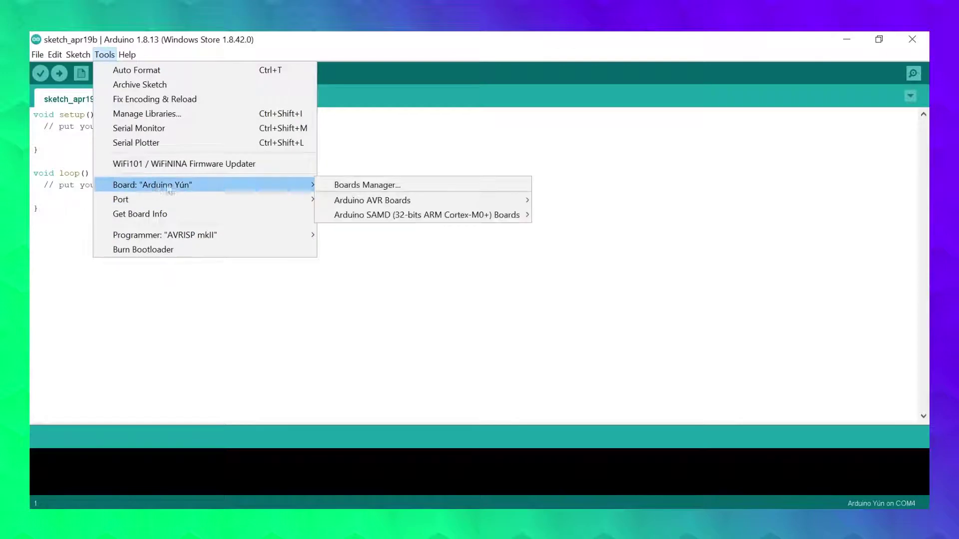
pyautogui.moveTo(426, 216)
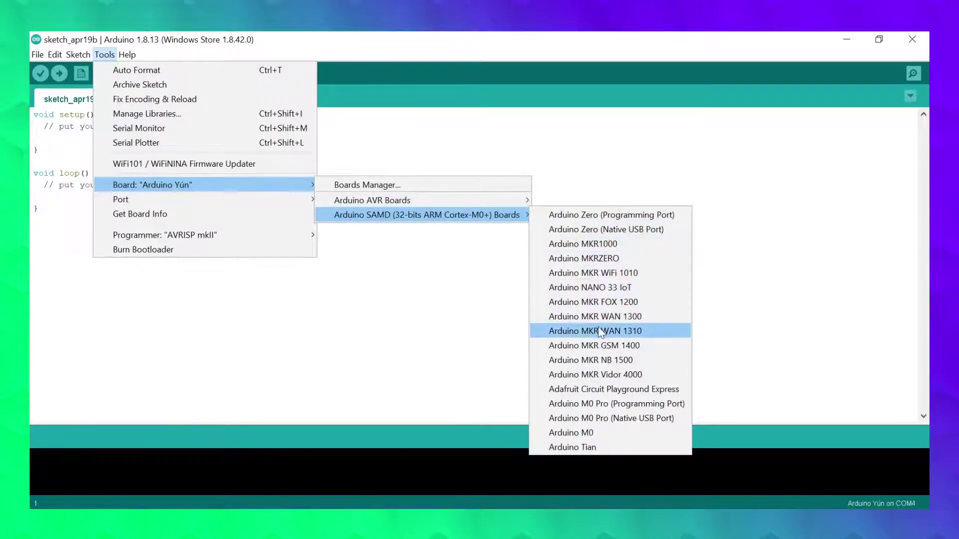
pyautogui.click(600, 331)
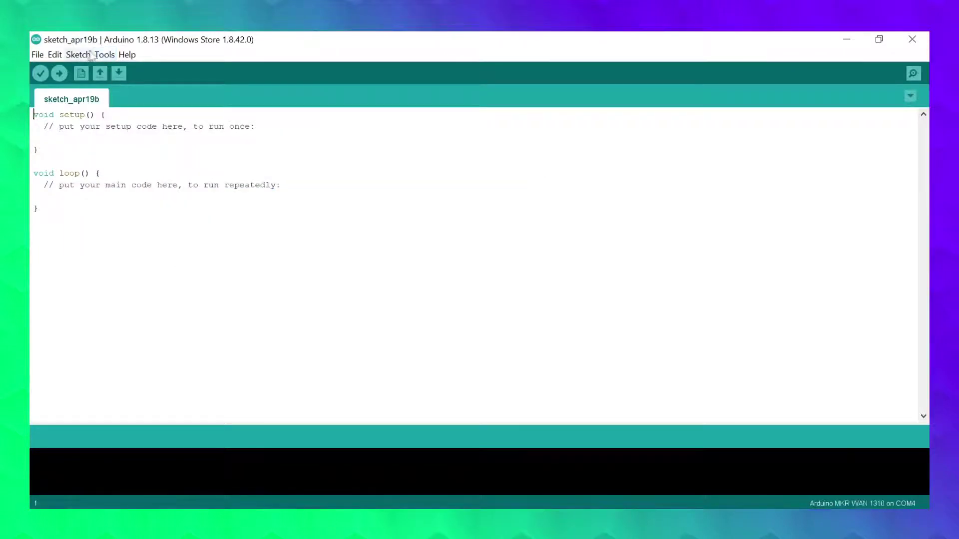
pyautogui.click(104, 55)
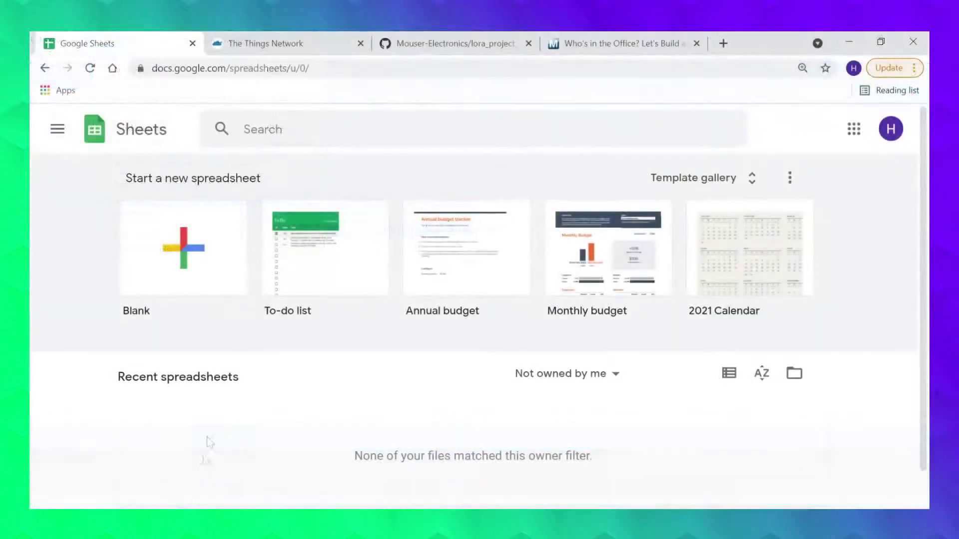
# Step: Create a blank spreadsheet and rename it 'In-Office Employee Tracker'
pyautogui.click(189, 247)
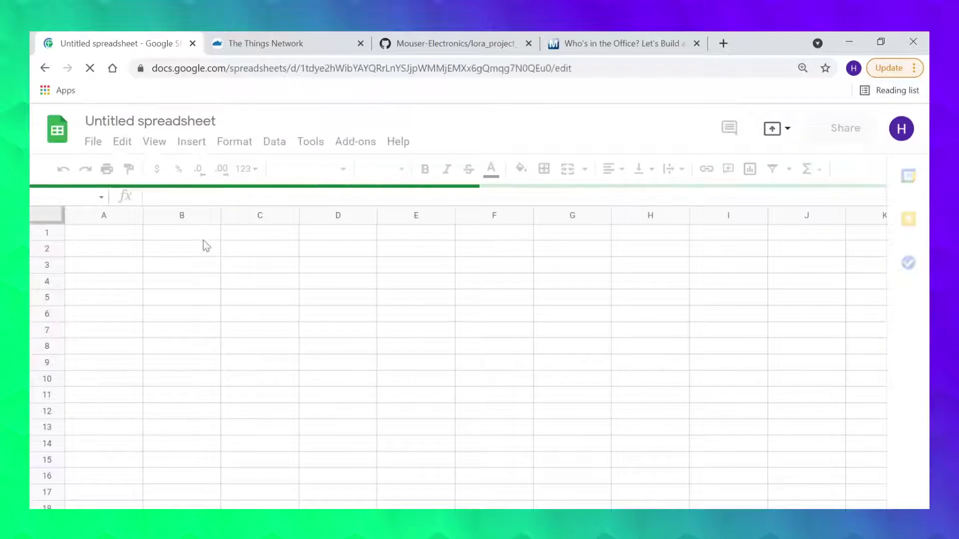
pyautogui.click(137, 124)
pyautogui.write('In-Office Employee Tracker')
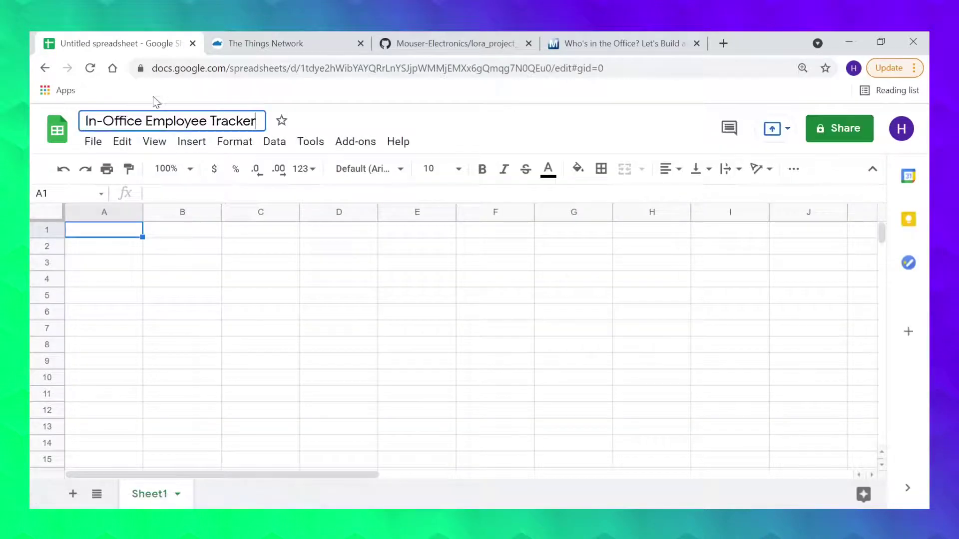
pyautogui.press('Return')
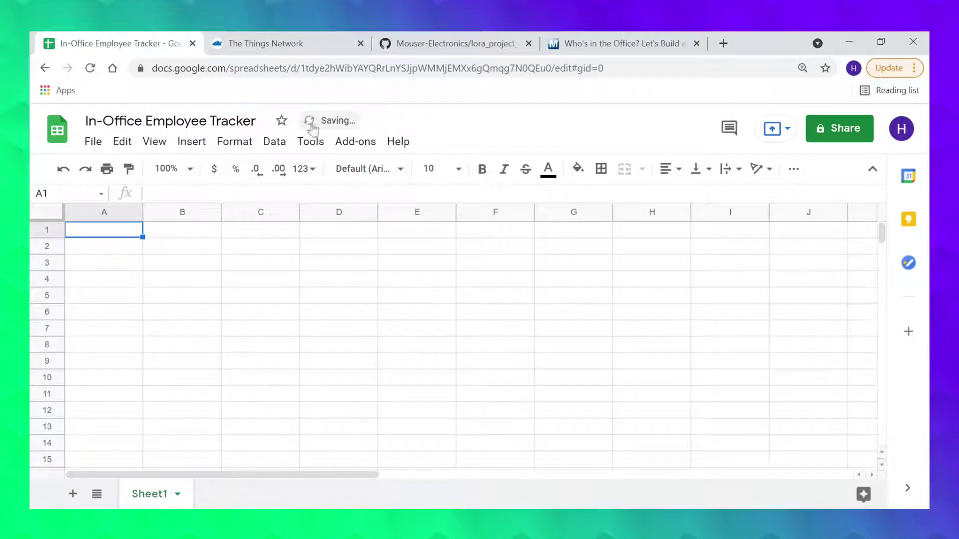
# Step: Open the spreadsheet's script editor and delete the default myFunction code
pyautogui.click(309, 144)
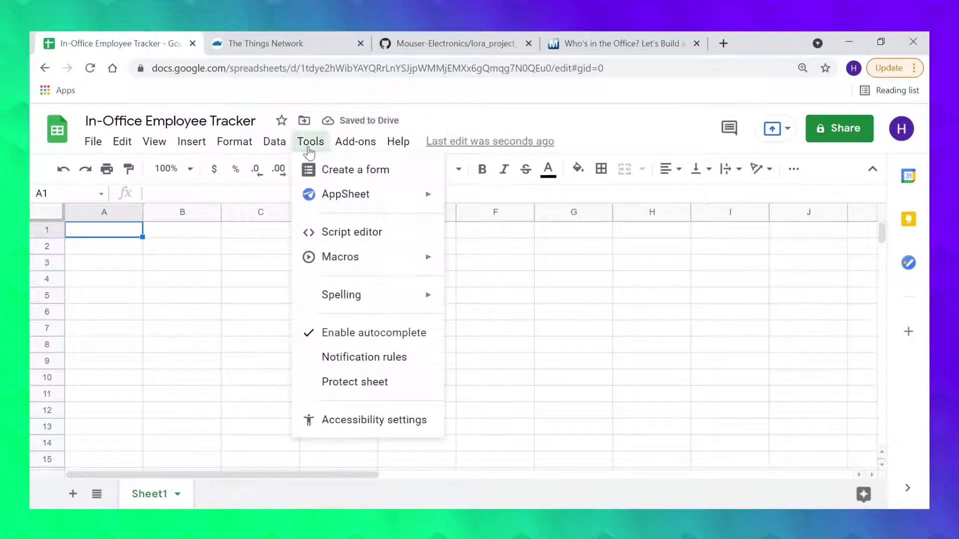
pyautogui.click(332, 234)
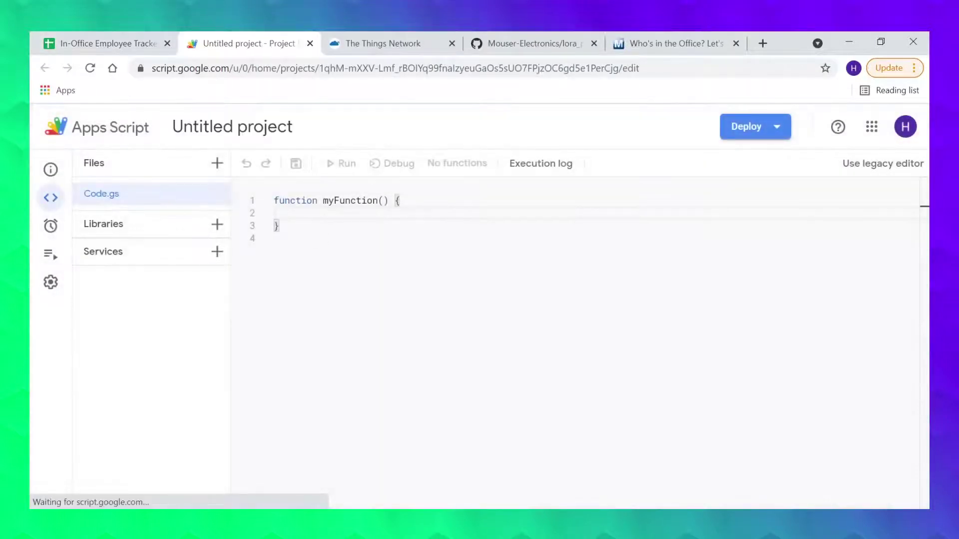
pyautogui.moveTo(281, 226)
pyautogui.mouseDown()
pyautogui.moveTo(256, 211)
pyautogui.moveTo(262, 201)
pyautogui.mouseUp()
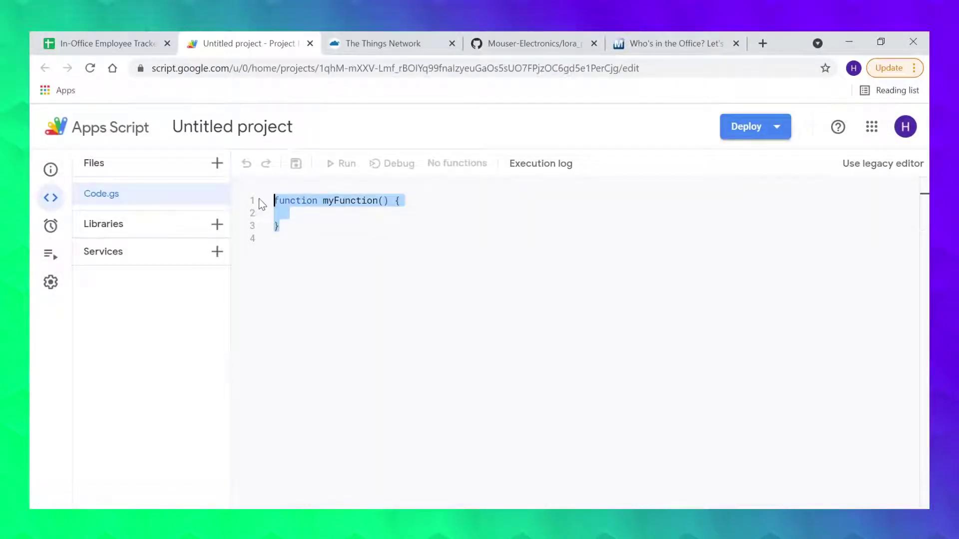
pyautogui.press('BackSpace')
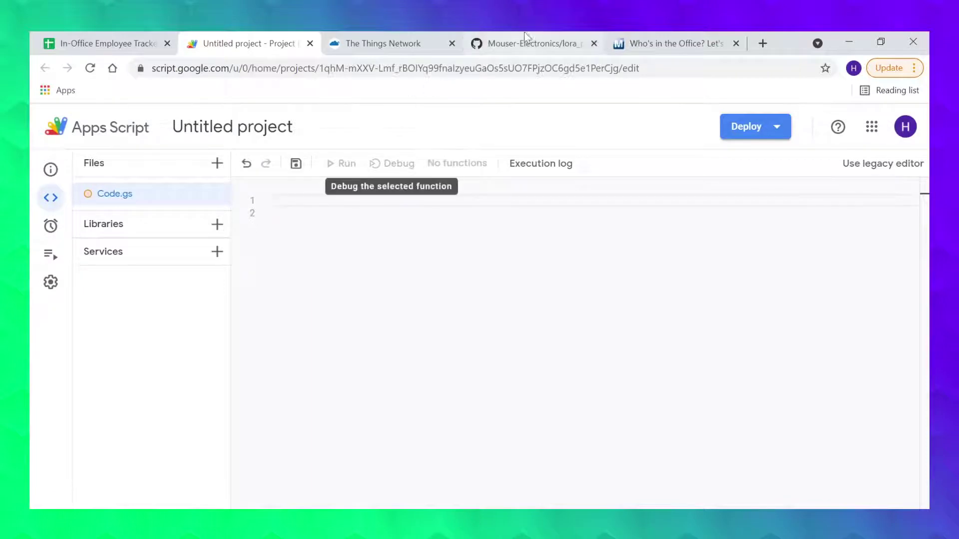
pyautogui.click(534, 43)
pyautogui.scroll(3, 386, 155)
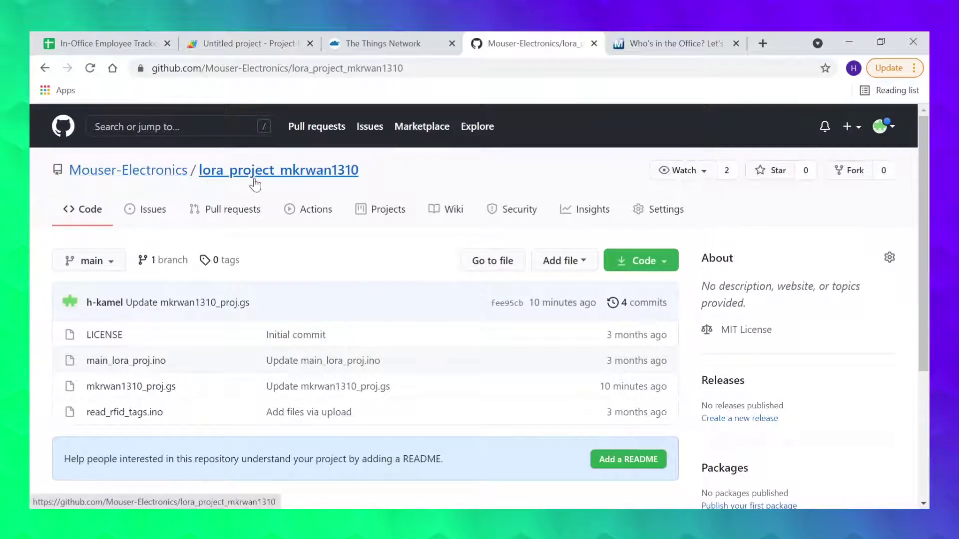
# Step: Copy all the code of mkrwan1310_proj.gs from the repository and return to Apps Script
pyautogui.click(136, 388)
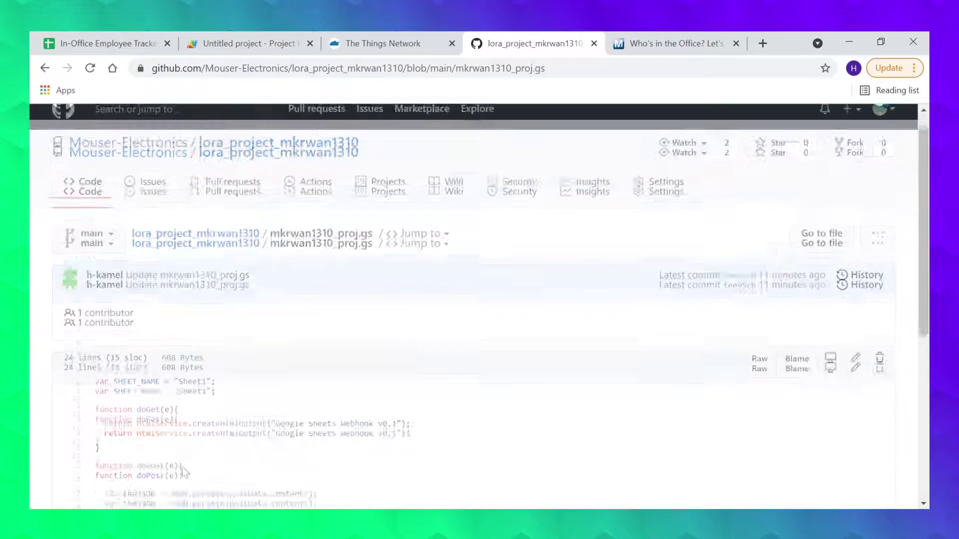
pyautogui.scroll(-3, 147, 378)
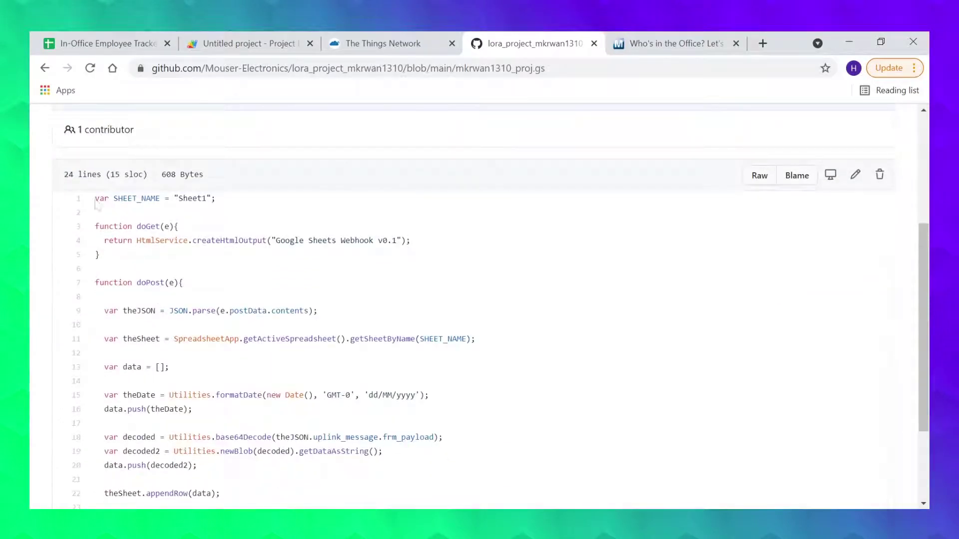
pyautogui.moveTo(97, 206); pyautogui.dragTo(176, 391)
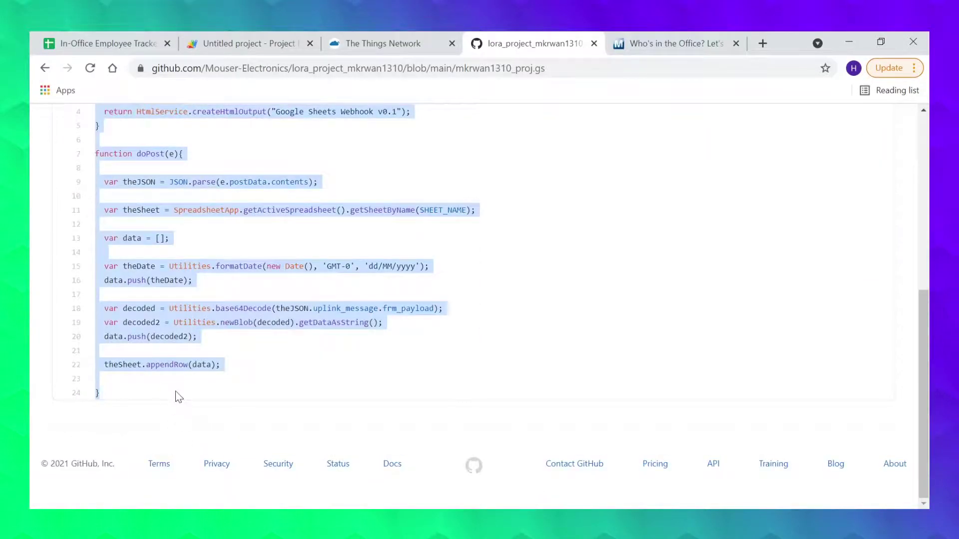
pyautogui.rightClick(198, 355)
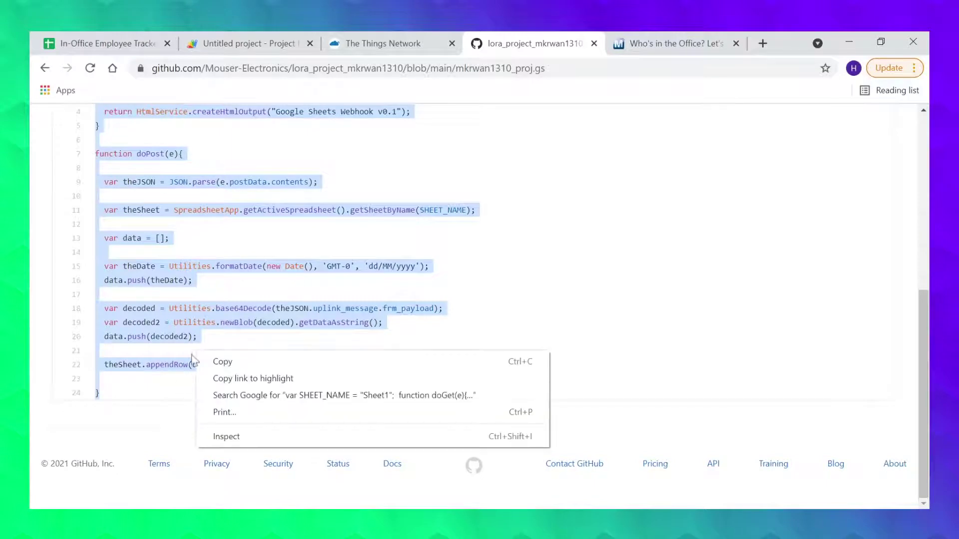
pyautogui.click(216, 361)
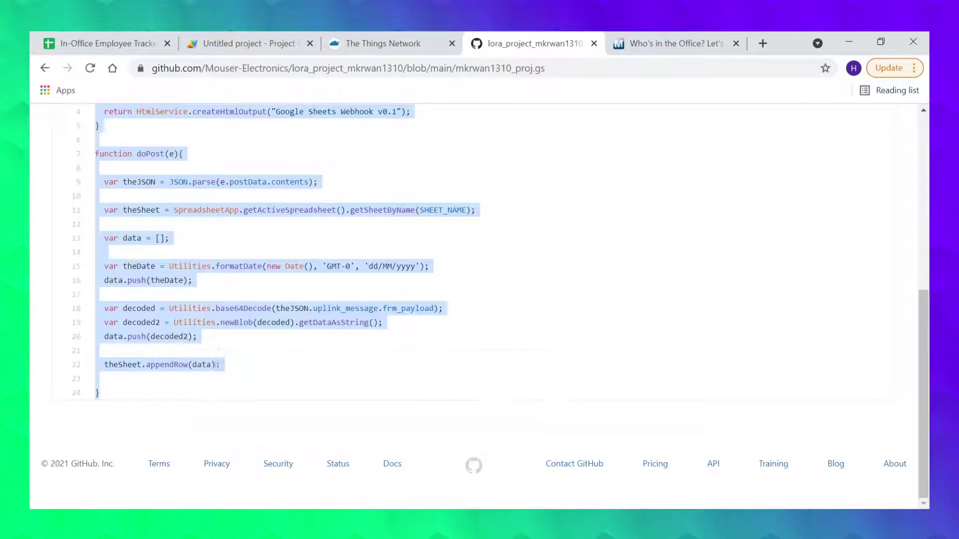
pyautogui.click(242, 44)
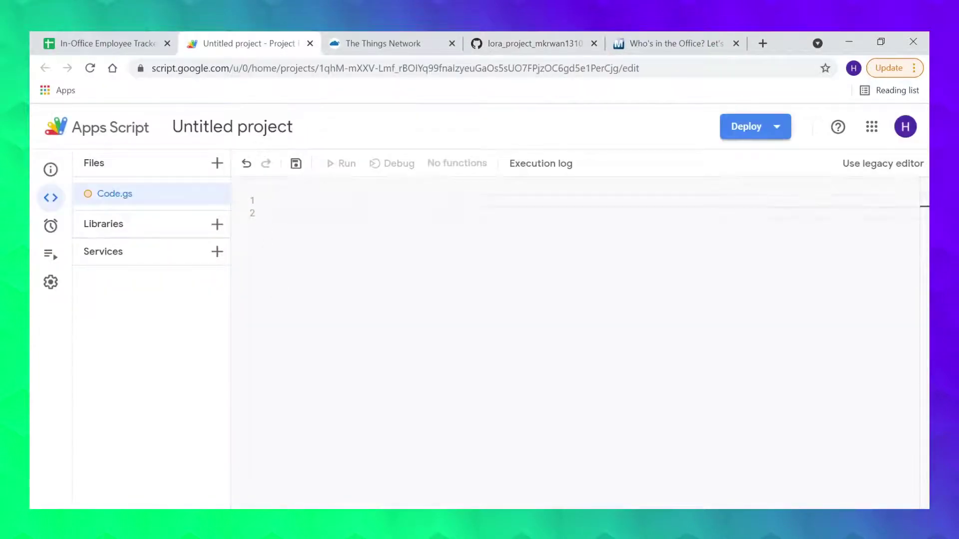
# Step: Paste the webhook script with doGet and doPost into Code.gs and save the project
pyautogui.rightClick(307, 208)
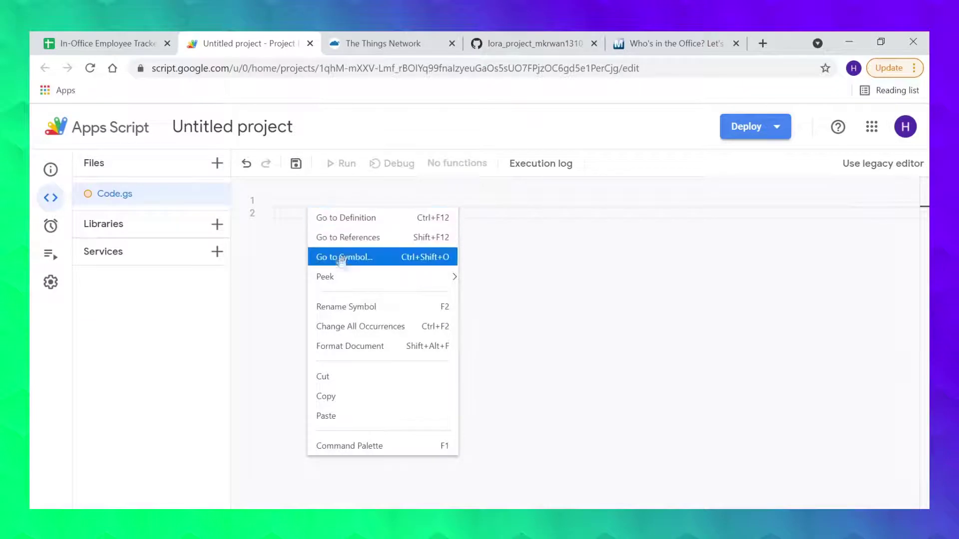
pyautogui.click(354, 418)
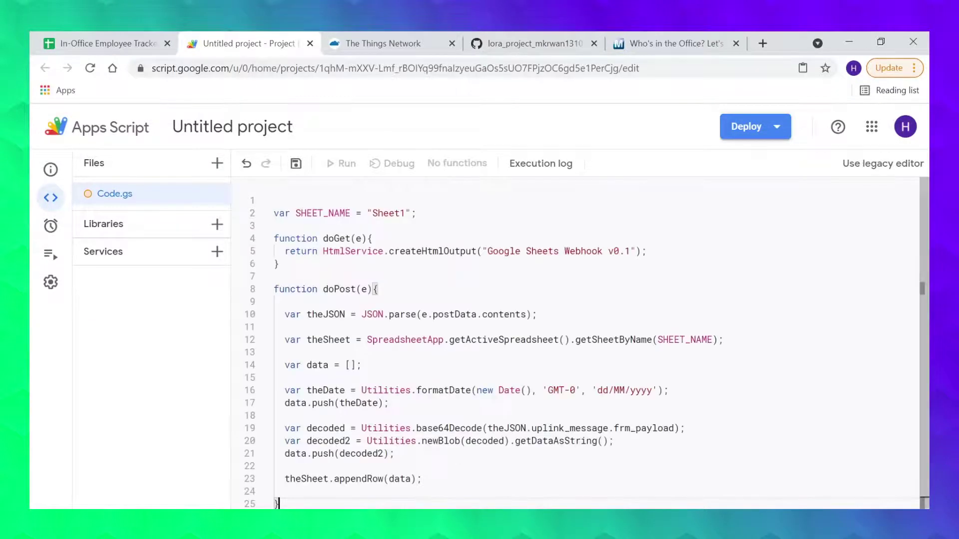
pyautogui.click(297, 165)
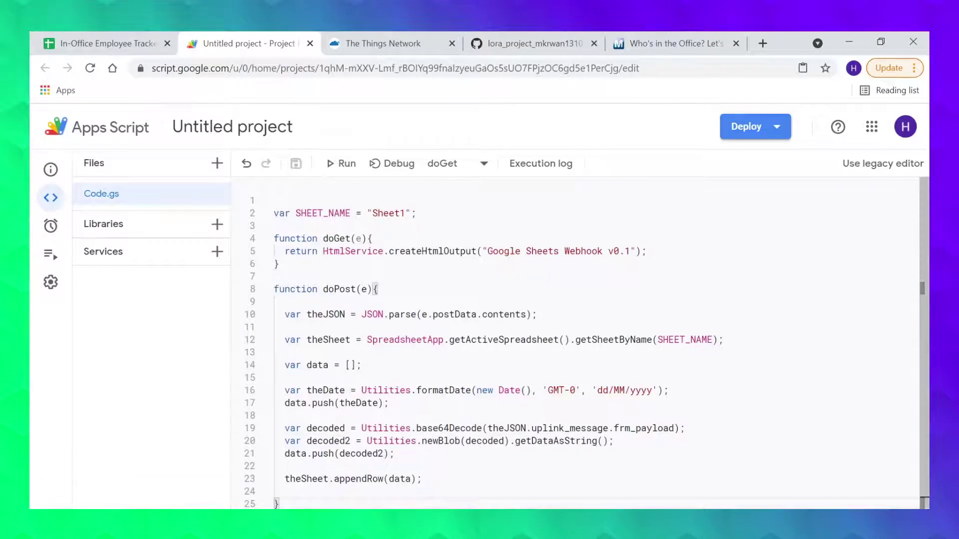
pyautogui.click(760, 132)
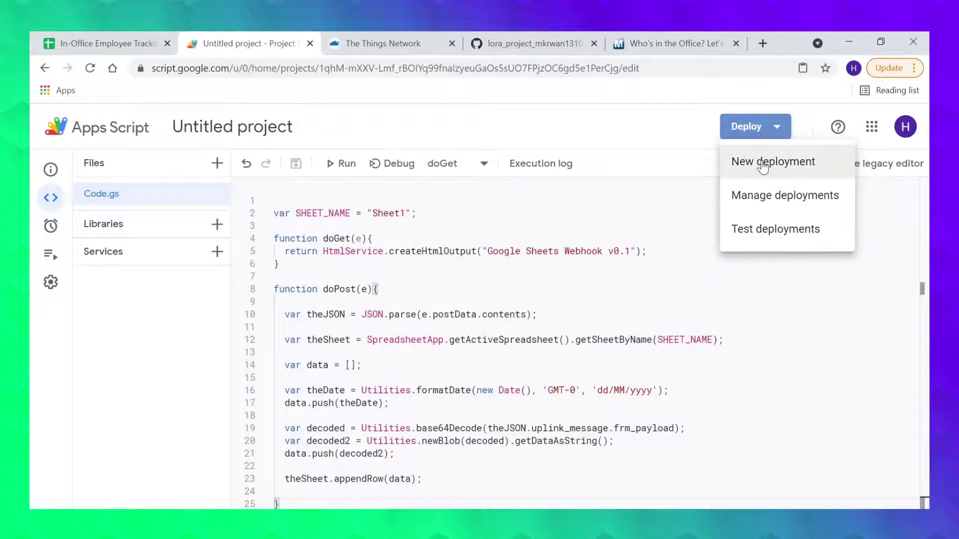
# Step: Deploy the project as a web app with access set to Anyone
pyautogui.click(762, 162)
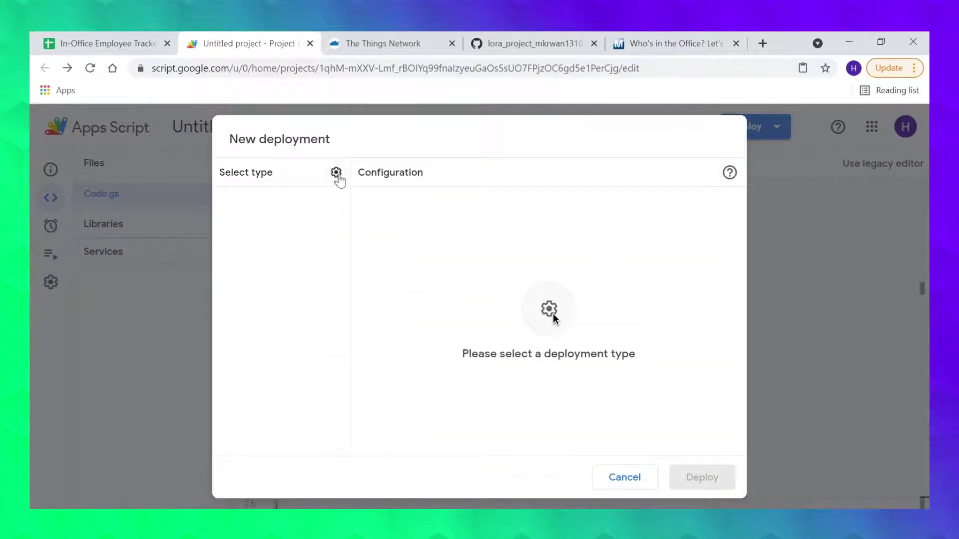
pyautogui.click(337, 173)
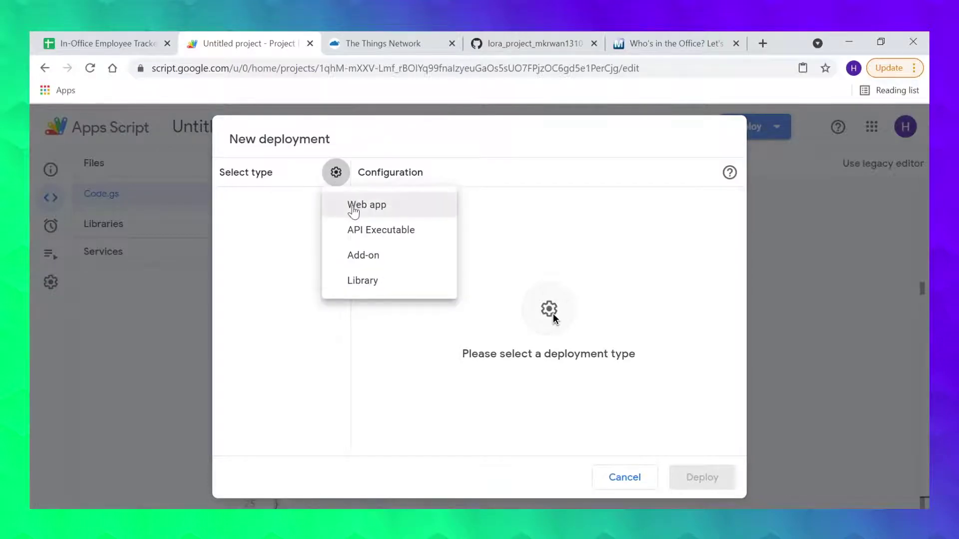
pyautogui.click(353, 210)
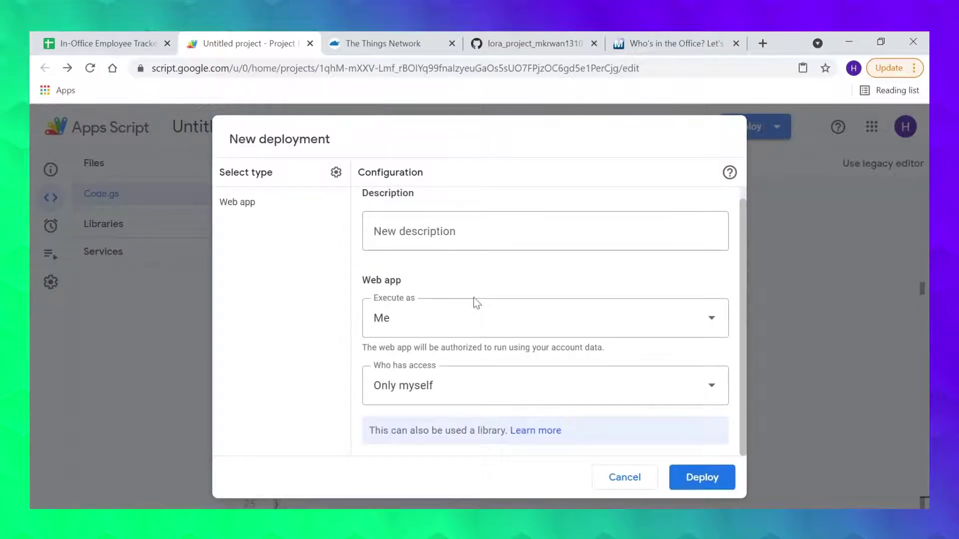
pyautogui.click(465, 388)
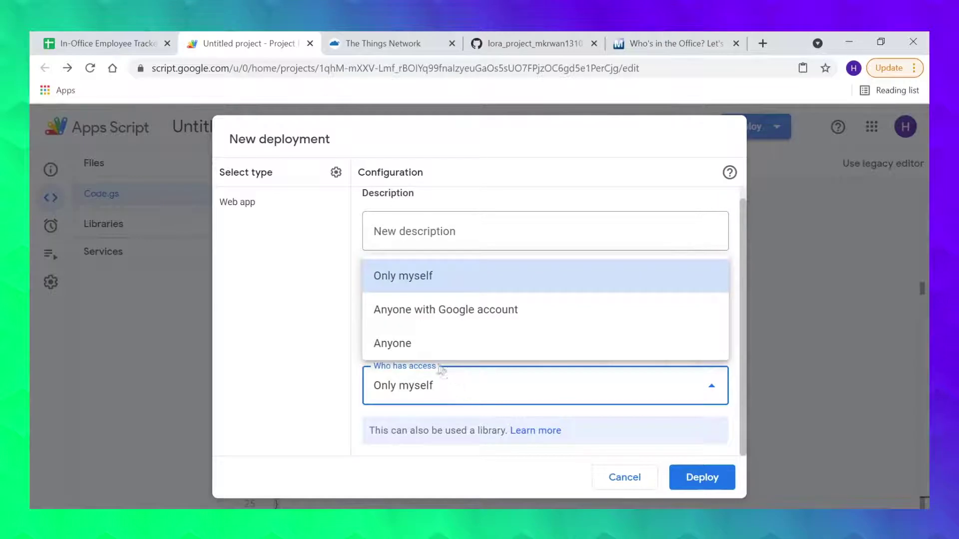
pyautogui.click(422, 346)
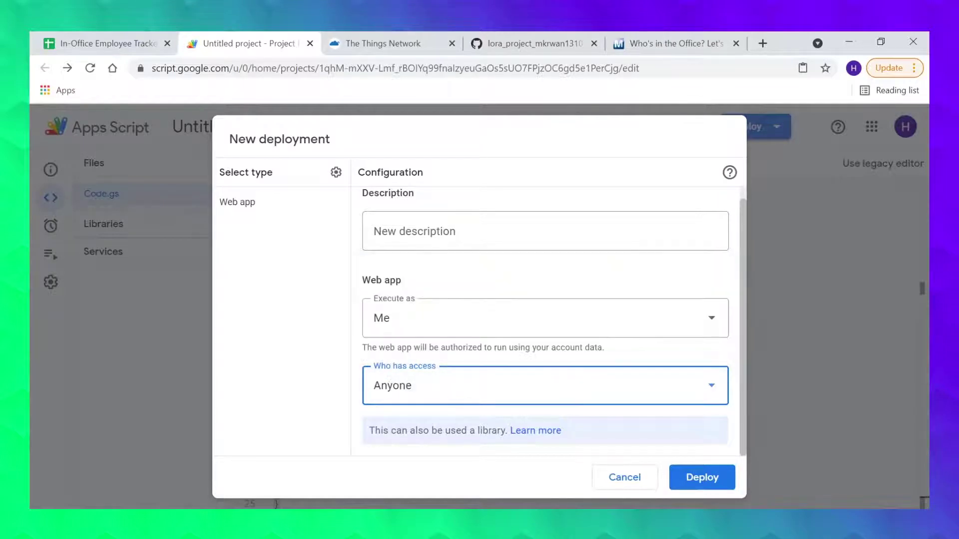
pyautogui.click(693, 481)
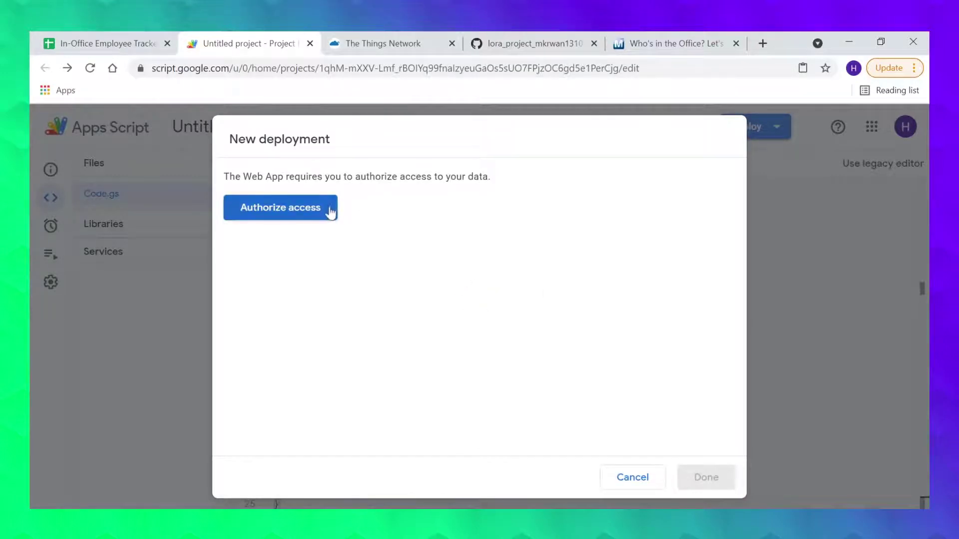
# Step: Authorize the unverified Untitled project to access Drive spreadsheets with the signed-in account
pyautogui.click(329, 209)
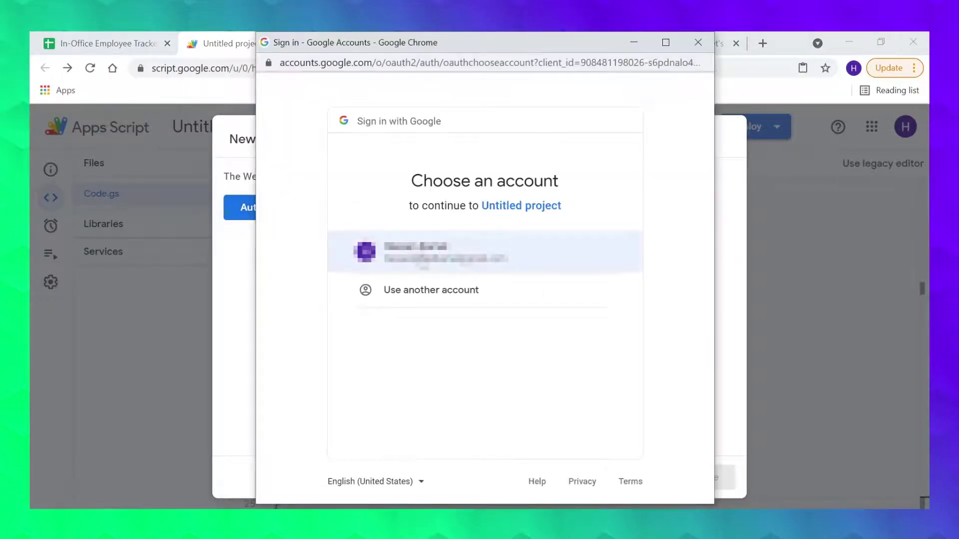
pyautogui.click(424, 259)
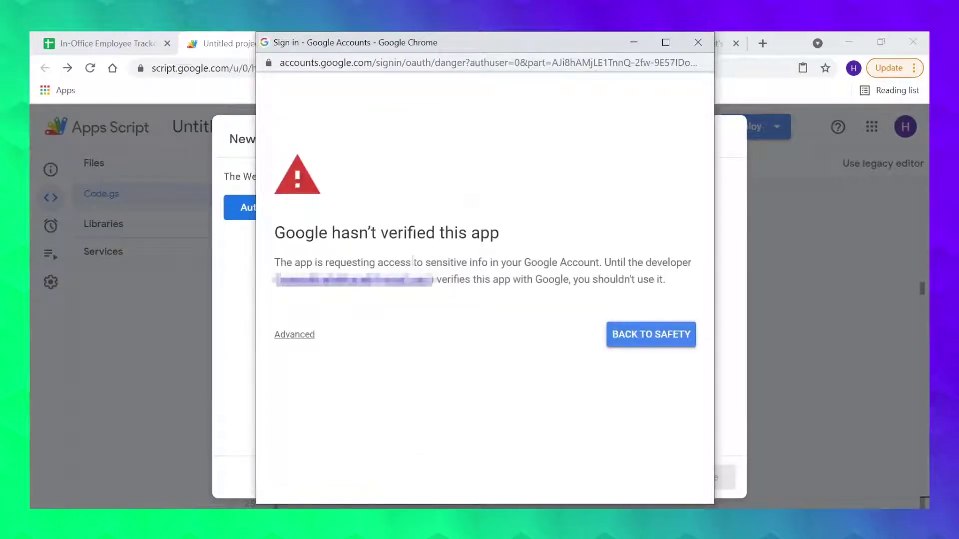
pyautogui.click(302, 340)
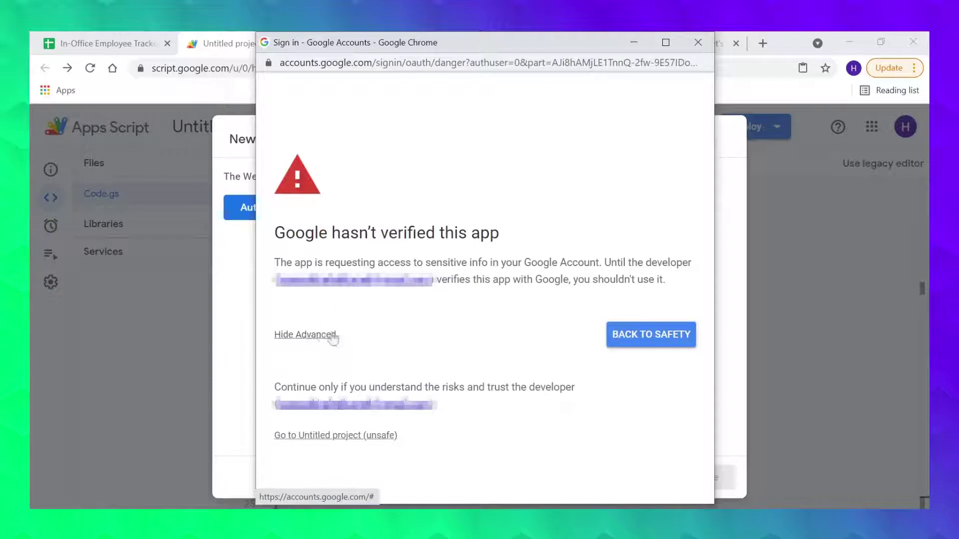
pyautogui.click(357, 438)
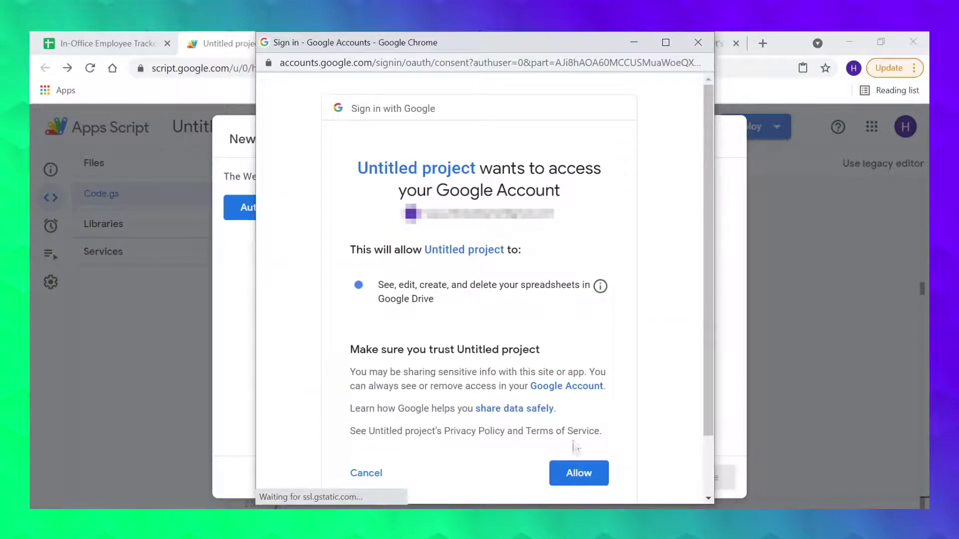
pyautogui.click(577, 473)
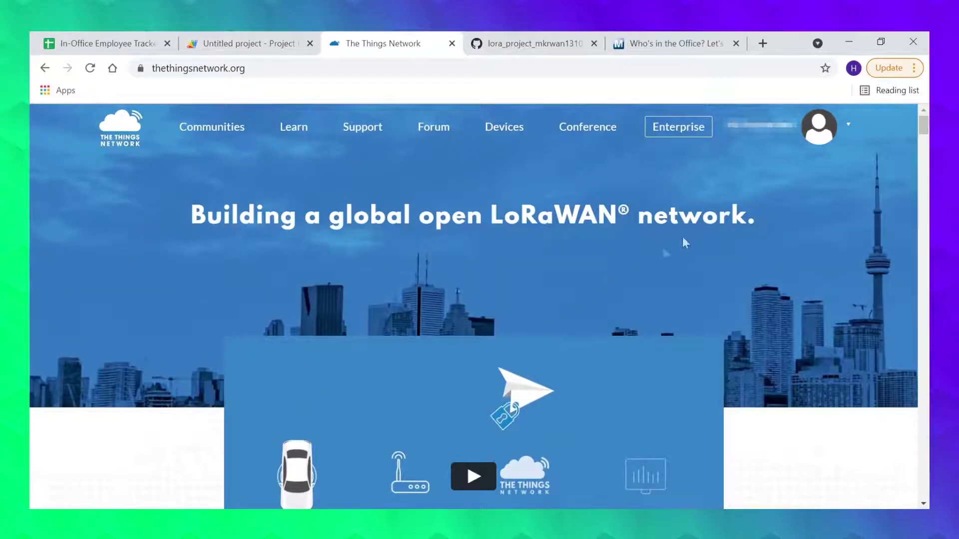
# Step: Enter The Things Network Console on the Europe 1 cluster
pyautogui.click(840, 124)
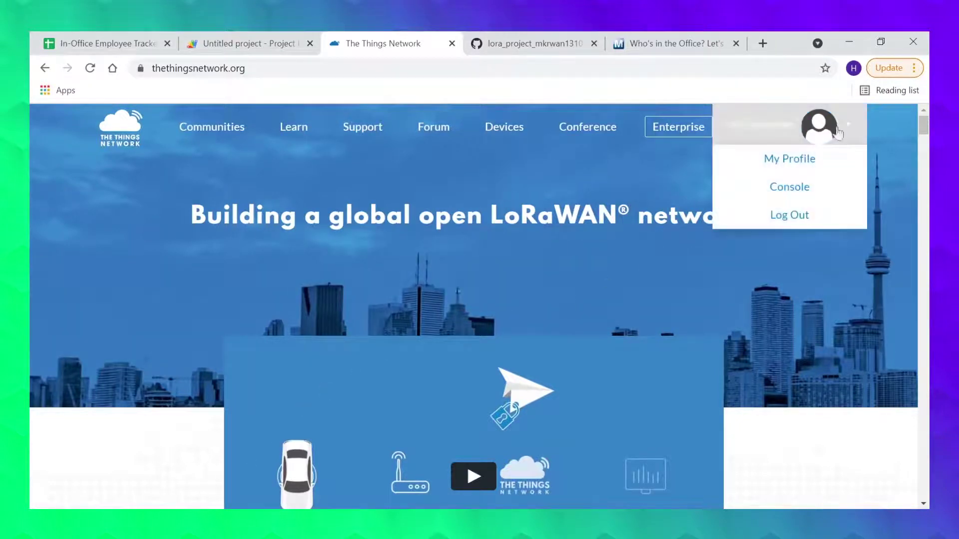
pyautogui.click(796, 188)
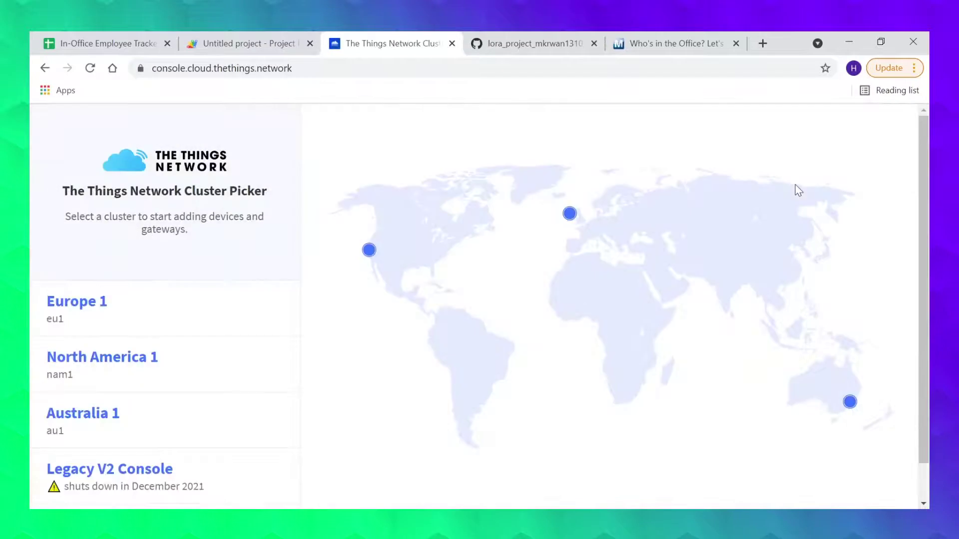
pyautogui.click(118, 313)
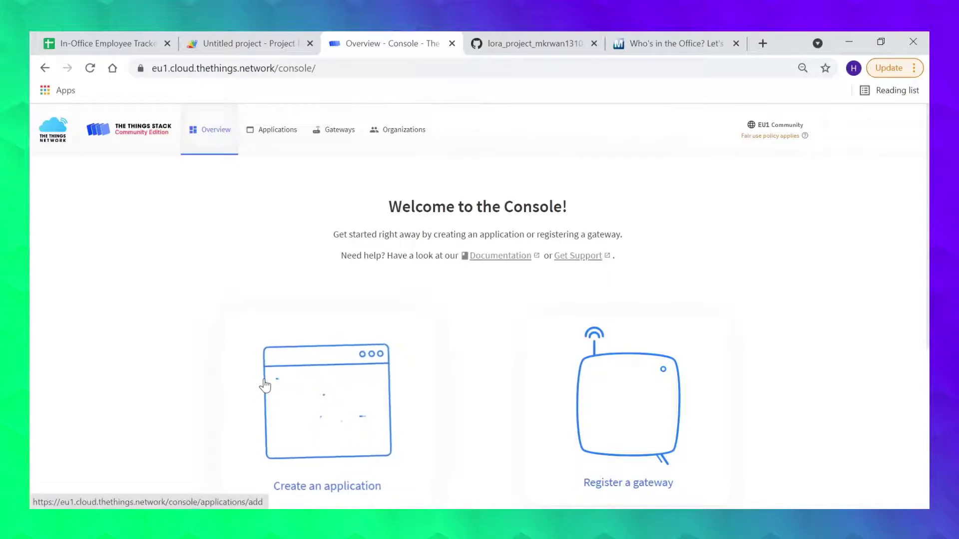
# Step: Create a new application with ID mkrwan1310-project
pyautogui.click(265, 386)
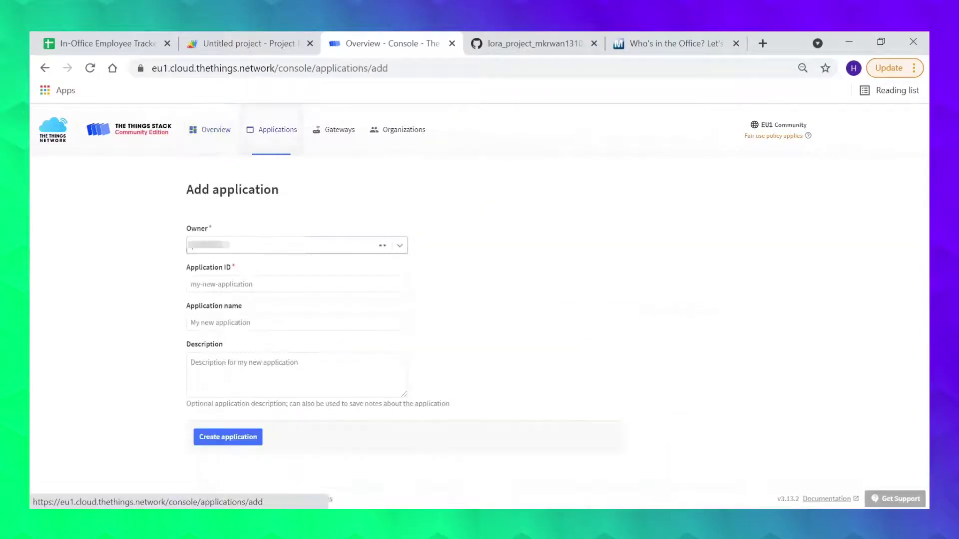
pyautogui.press('Tab')
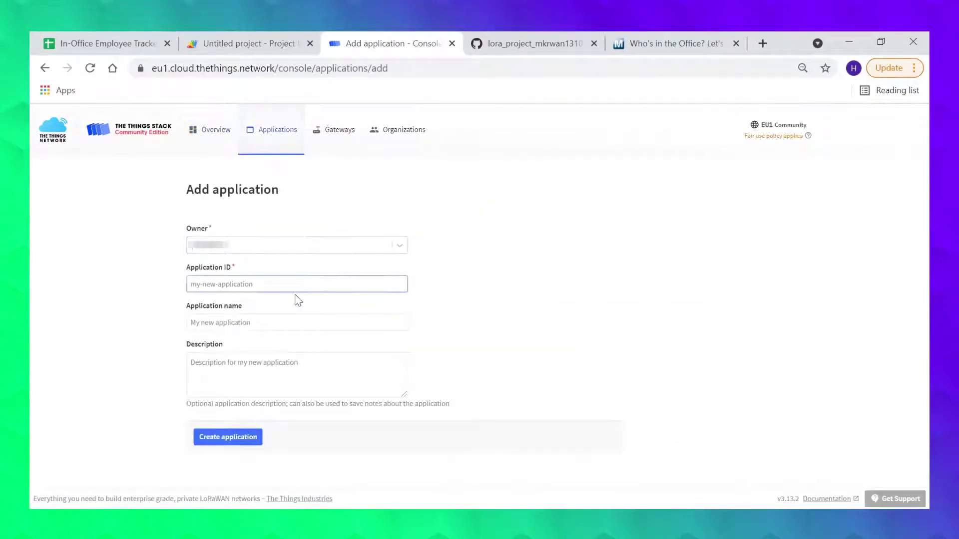
pyautogui.write('mkrwan1310-project')
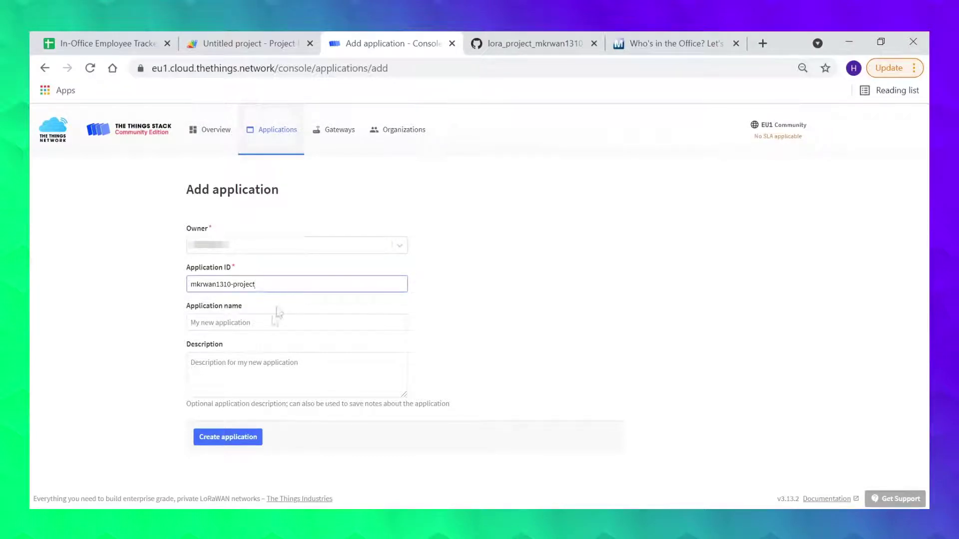
pyautogui.click(241, 440)
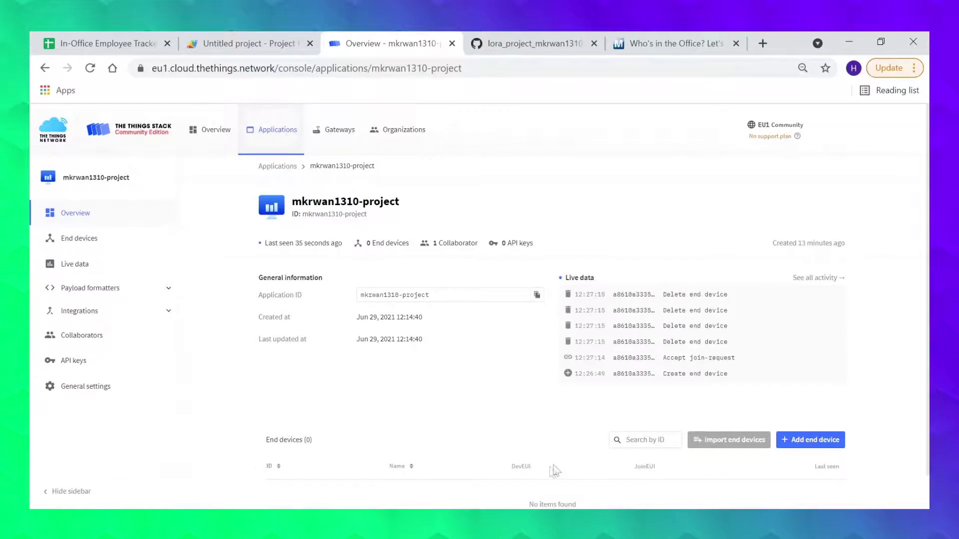
# Step: Register a new end device as Arduino SA MKR WAN 1310 with the EU_863_870 profile
pyautogui.click(809, 442)
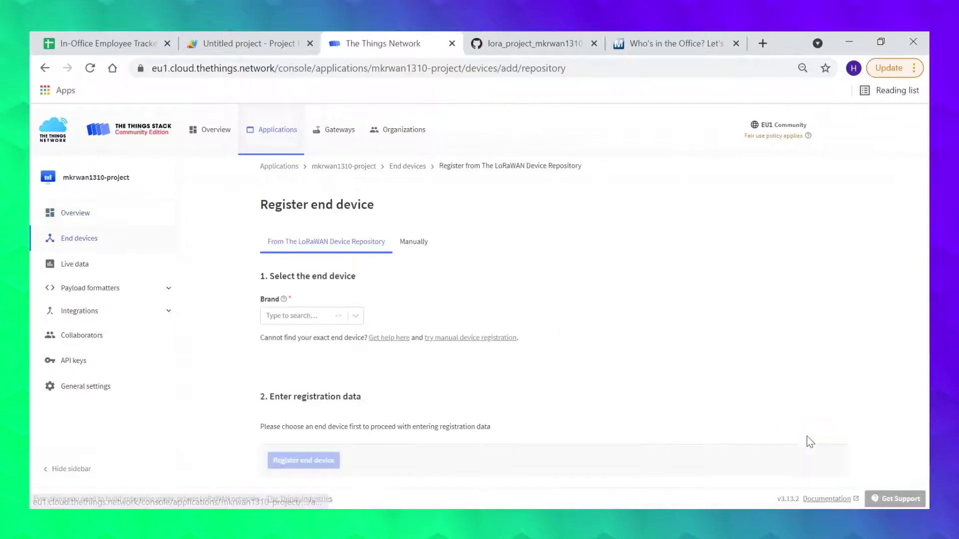
pyautogui.click(351, 316)
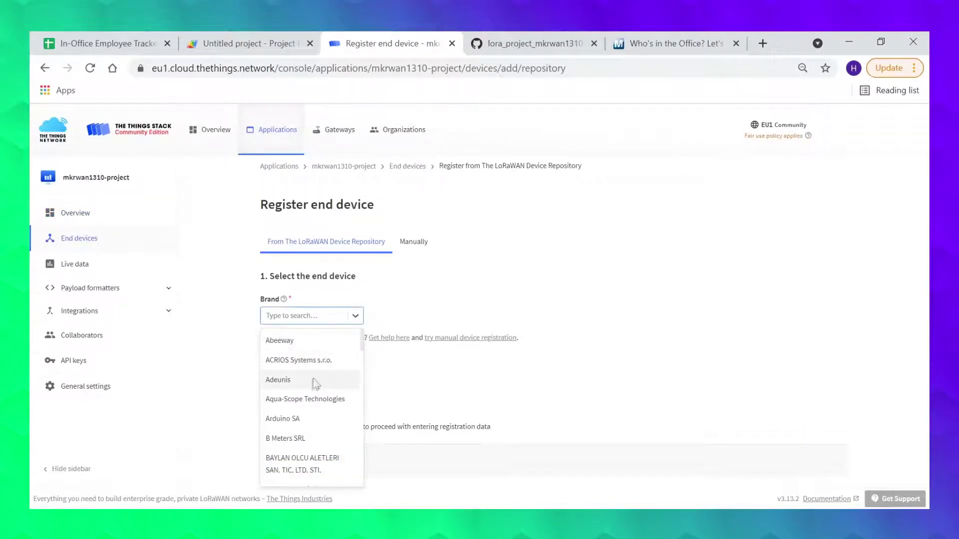
pyautogui.click(299, 417)
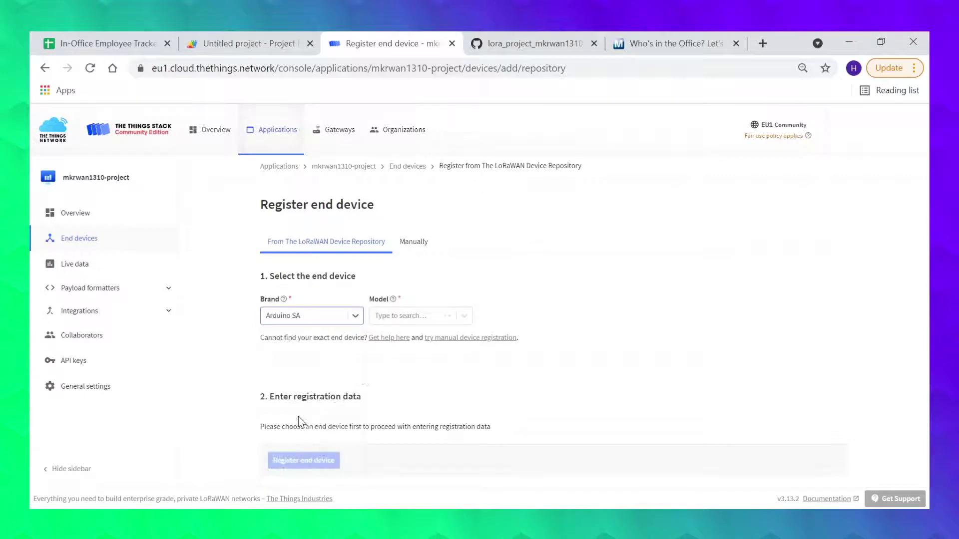
pyautogui.click(430, 318)
pyautogui.click(425, 362)
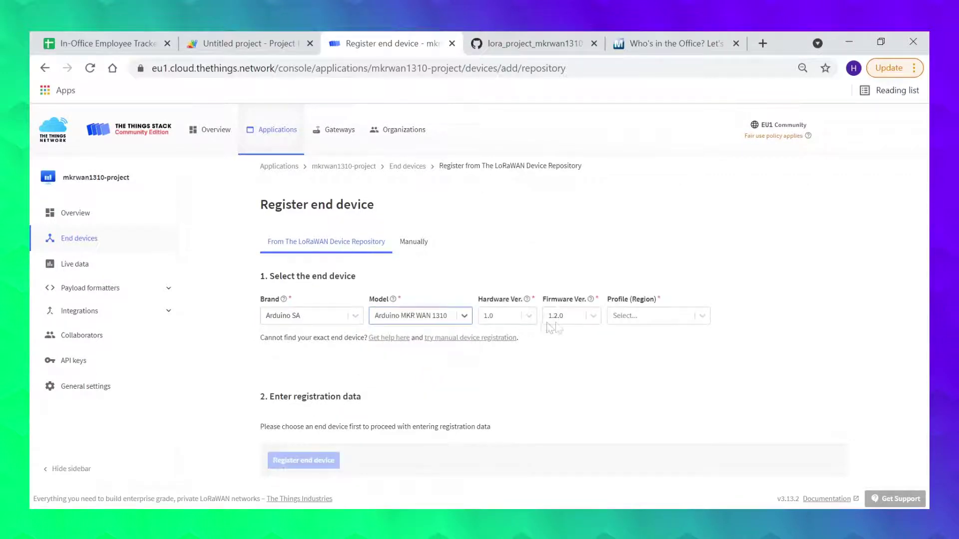
pyautogui.click(635, 320)
pyautogui.click(635, 342)
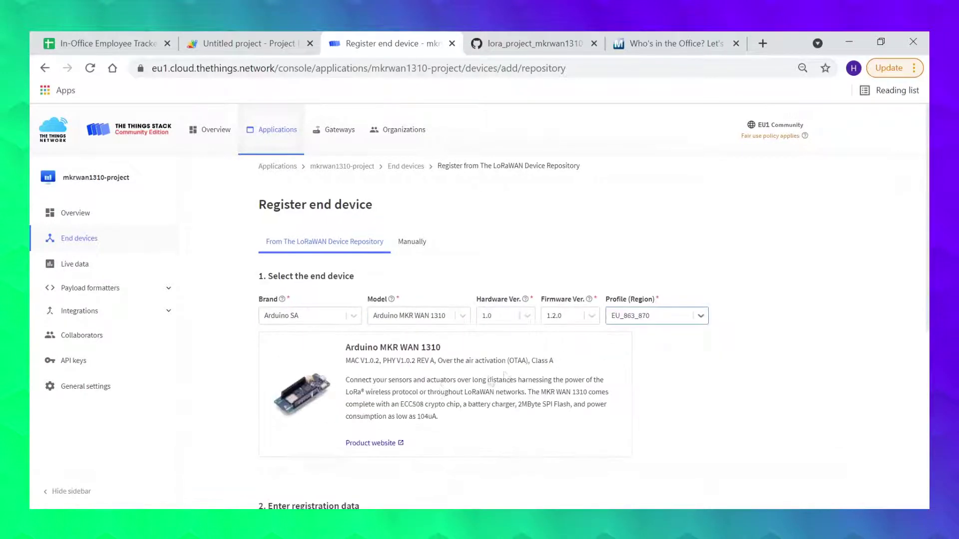
pyautogui.scroll(-1, 427, 401)
pyautogui.scroll(-3, 427, 401)
# Step: Set the Europe 863-870 MHz plan, zero the AppEUI and generate a random AppKey
pyautogui.click(357, 265)
pyautogui.click(352, 285)
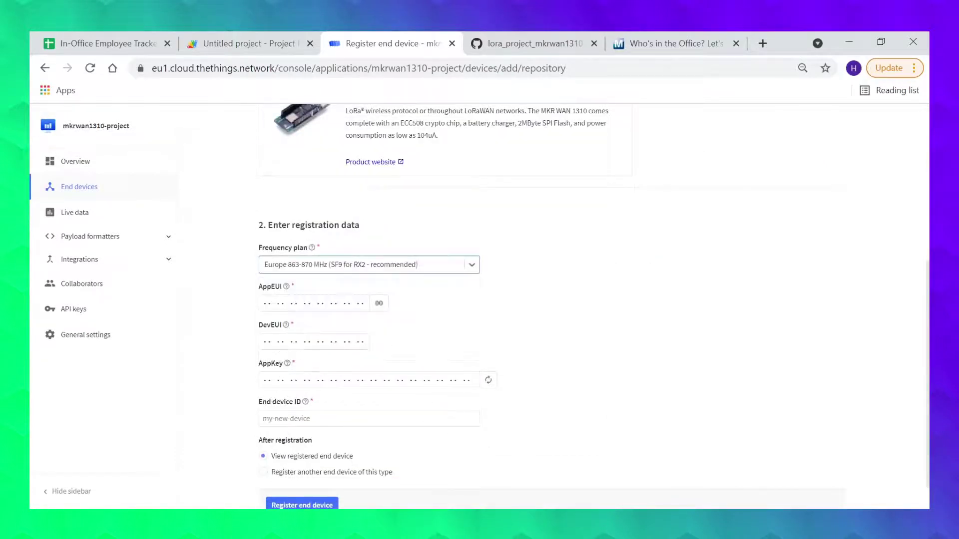
pyautogui.click(379, 302)
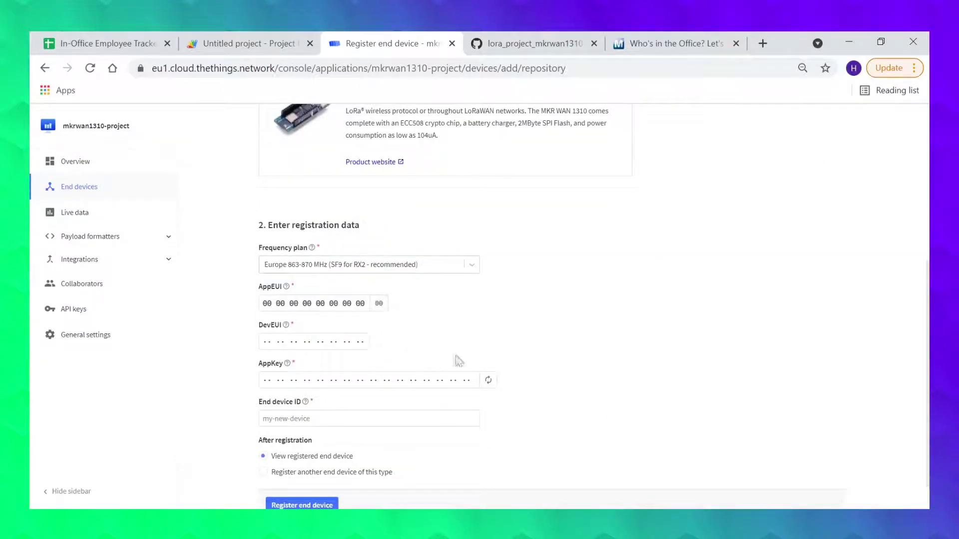
pyautogui.click(488, 381)
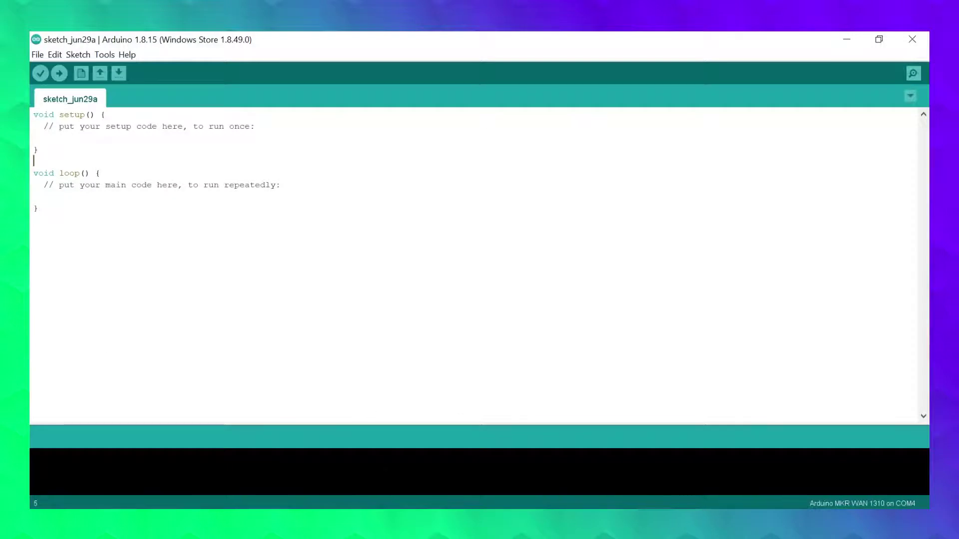
# Step: Upload the MKRWAN FirstConfiguration example to the board and view its serial output
pyautogui.click(37, 56)
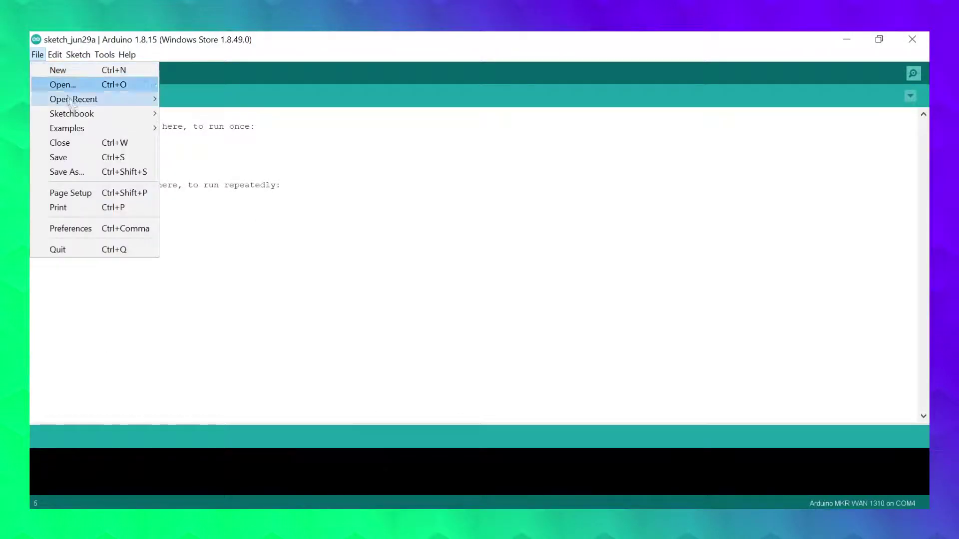
pyautogui.moveTo(67, 128)
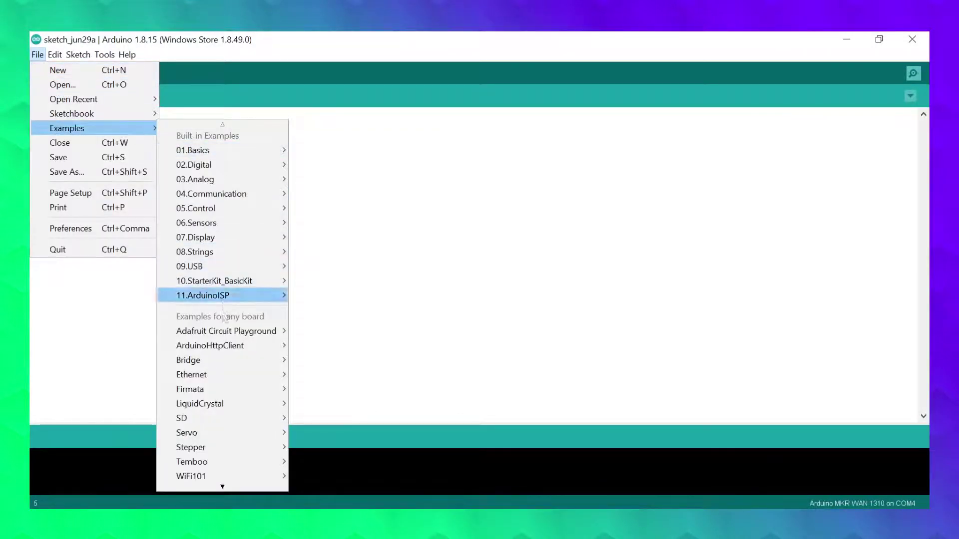
pyautogui.scroll(-8, 226, 295)
pyautogui.scroll(-5, 230, 352)
pyautogui.scroll(-7, 236, 388)
pyautogui.scroll(-2, 238, 393)
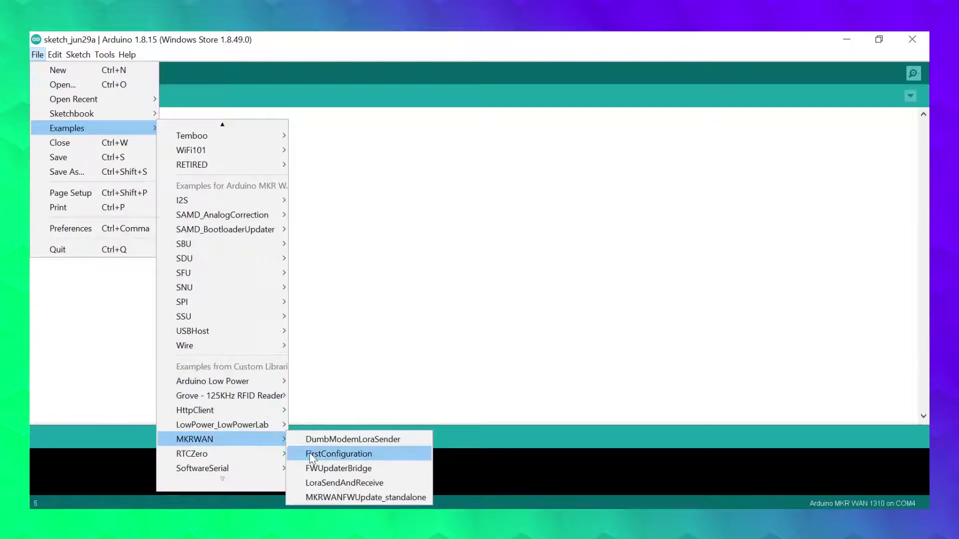
pyautogui.click(312, 454)
pyautogui.hotkey('ctrl', 'u')
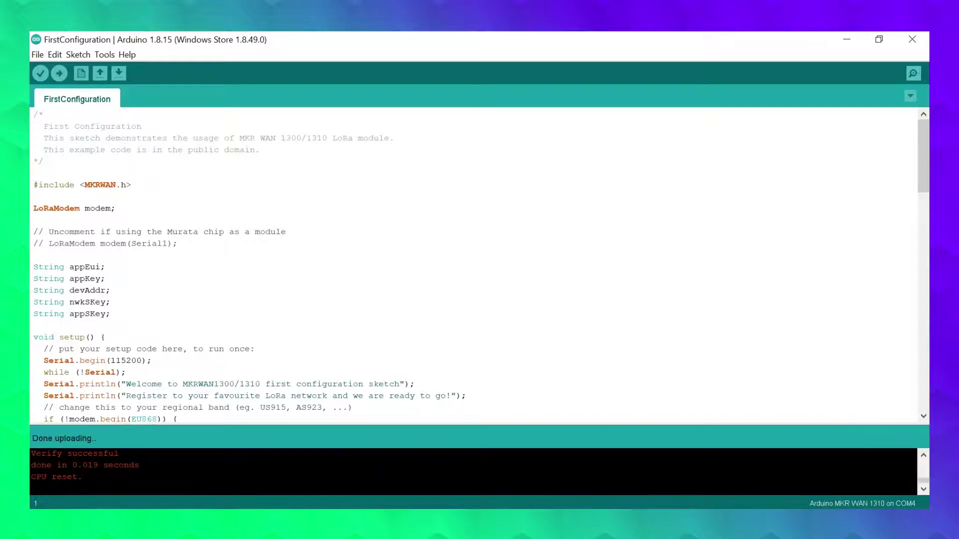
pyautogui.click(913, 74)
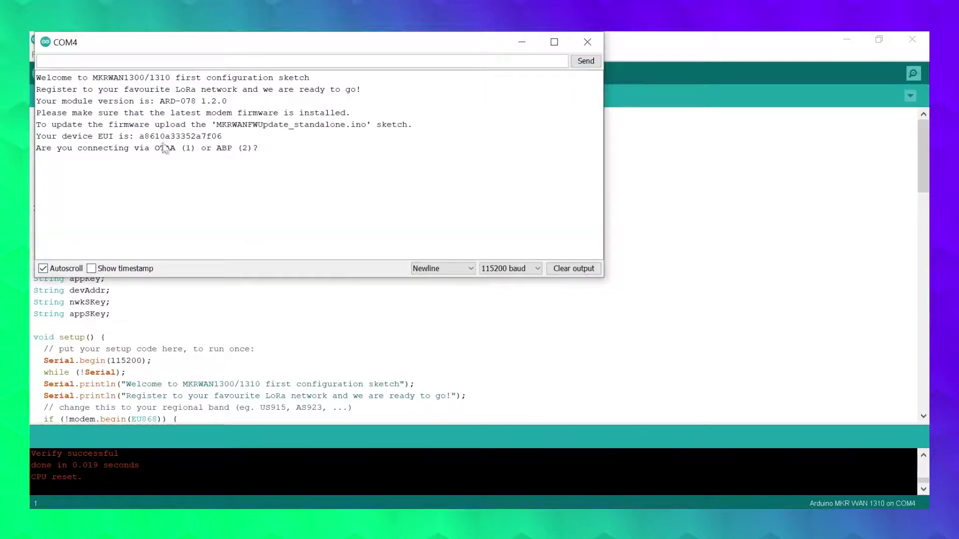
# Step: Copy the board's EUI A8 61 0A 33 35 2A 7F 06 into the DevEUI field and register the device
pyautogui.moveTo(139, 137); pyautogui.dragTo(225, 141)
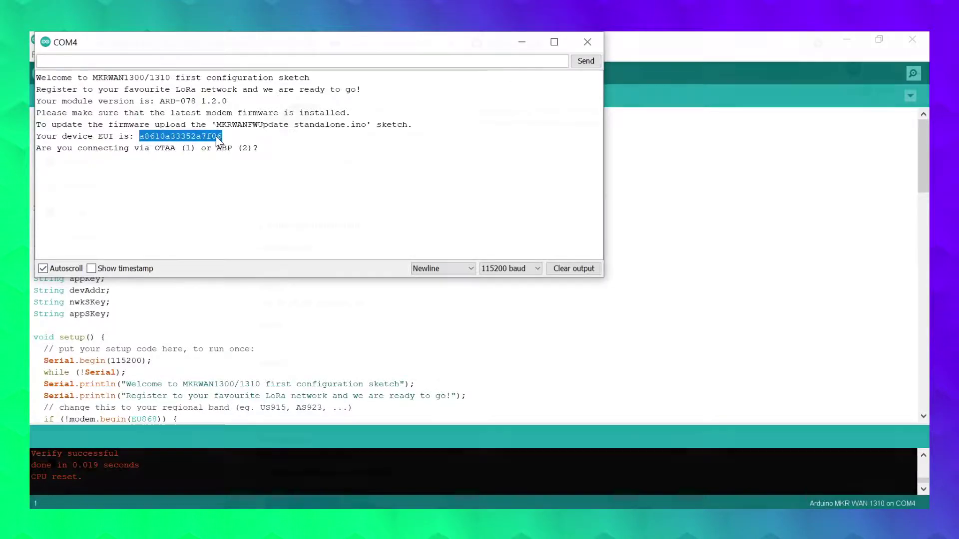
pyautogui.hotkey('ctrl', 'a')
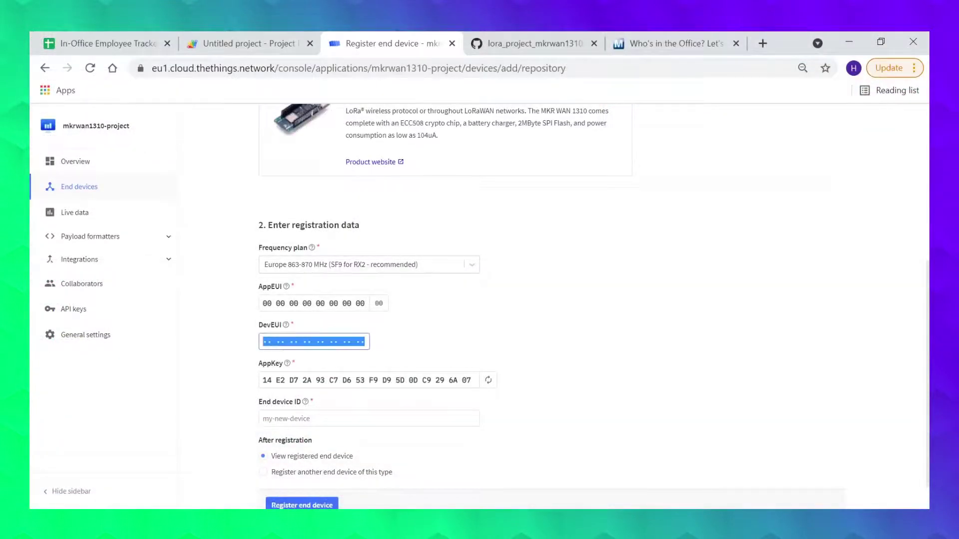
pyautogui.write('A8 61 0A 33 35 2A 7F 06')
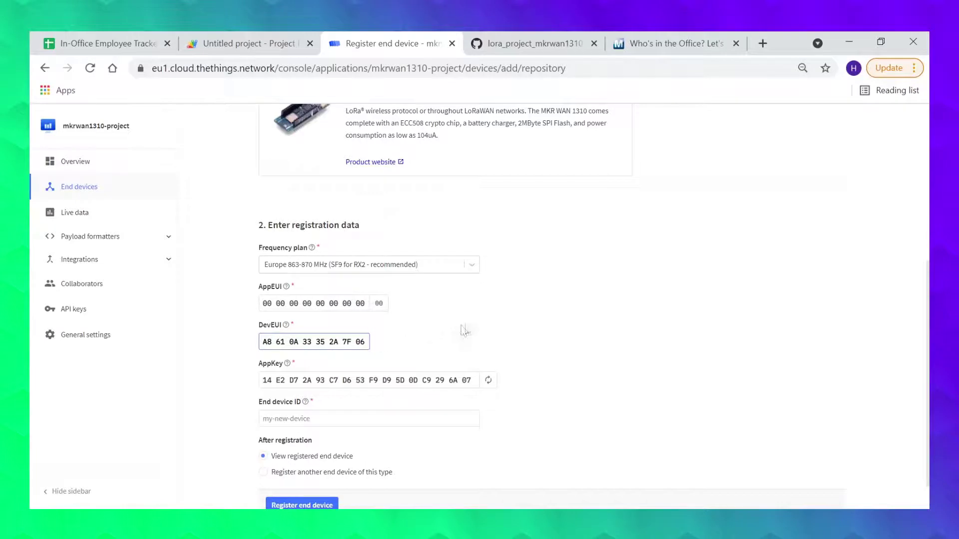
pyautogui.scroll(-1, 558, 311)
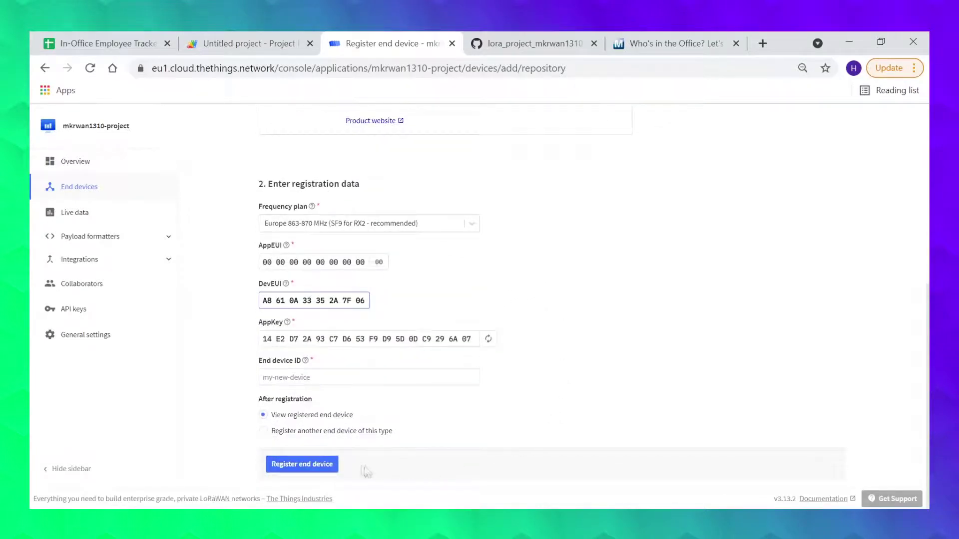
pyautogui.click(301, 465)
pyautogui.write('1')
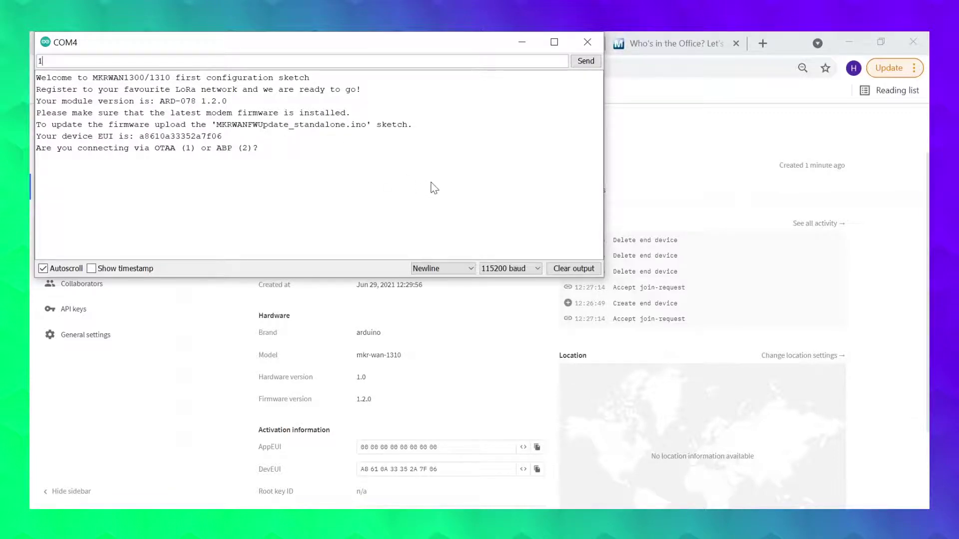
# Step: Choose OTAA activation and send the AppEUI copied from the TTN device page to the board
pyautogui.press('Return')
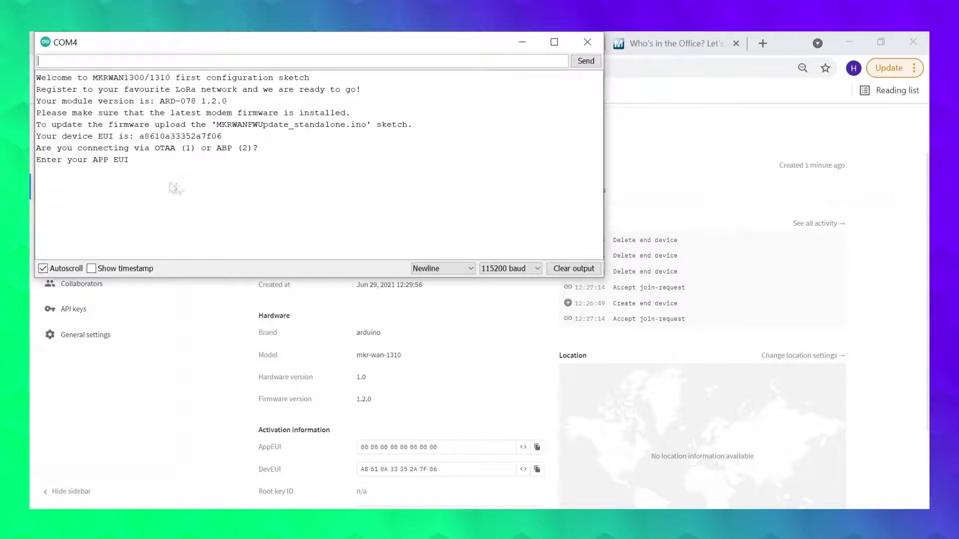
pyautogui.click(537, 448)
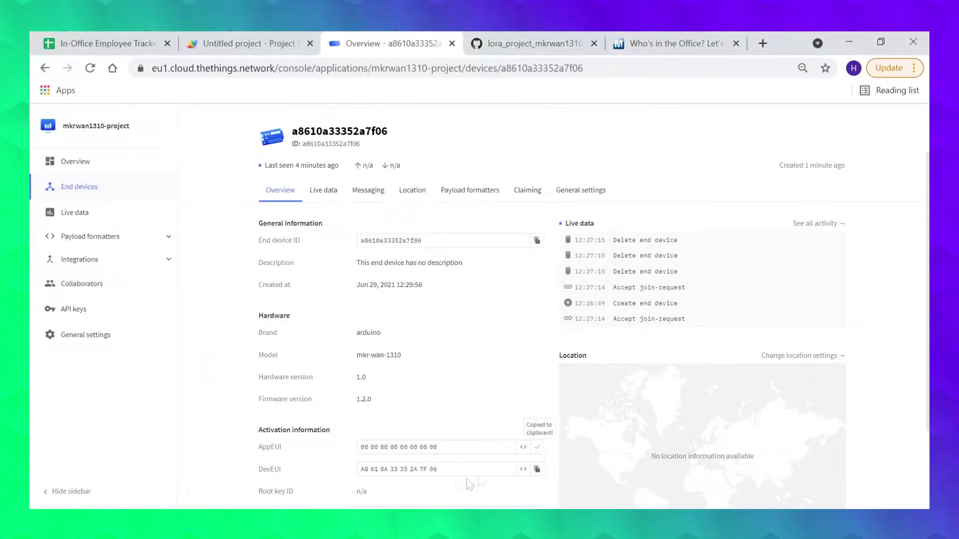
pyautogui.hotkey('alt', 'Tab')
pyautogui.rightClick(114, 62)
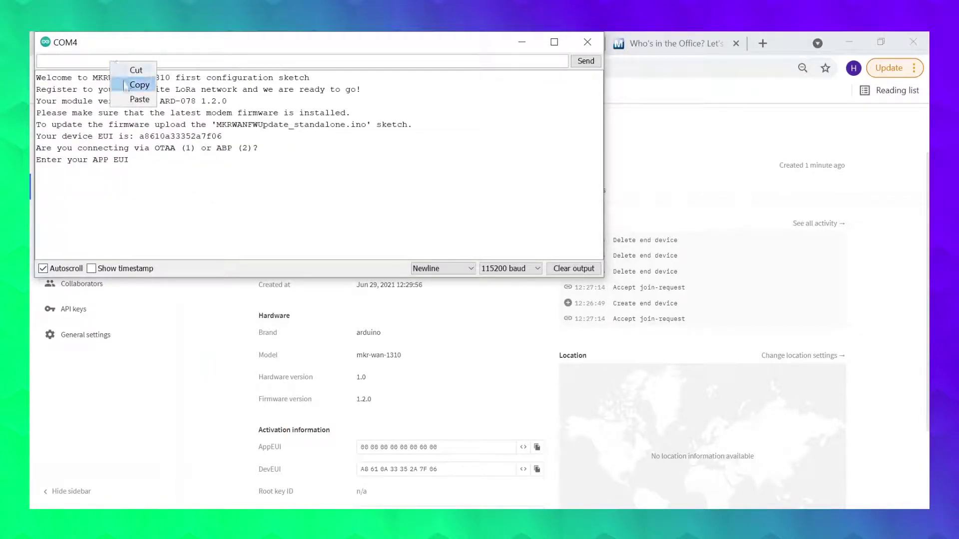
pyautogui.click(126, 99)
pyautogui.press('Return')
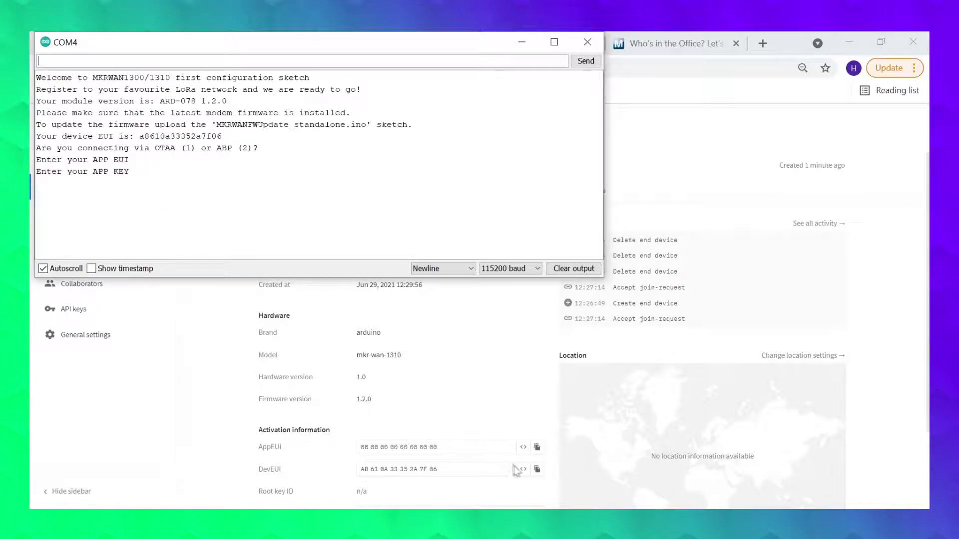
pyautogui.scroll(-3, 479, 460)
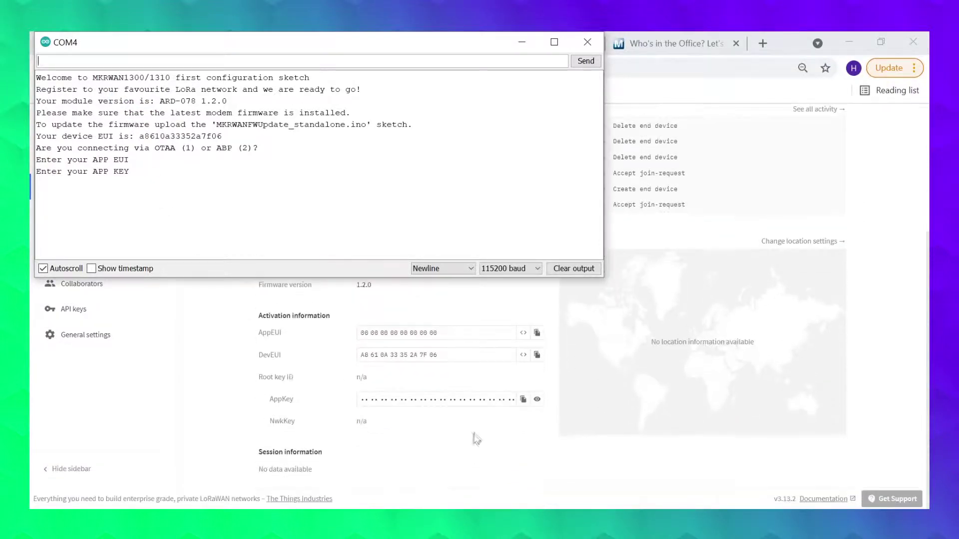
# Step: Send the copied AppKey to the board, get Message sent correctly!, and close the serial monitor
pyautogui.click(523, 399)
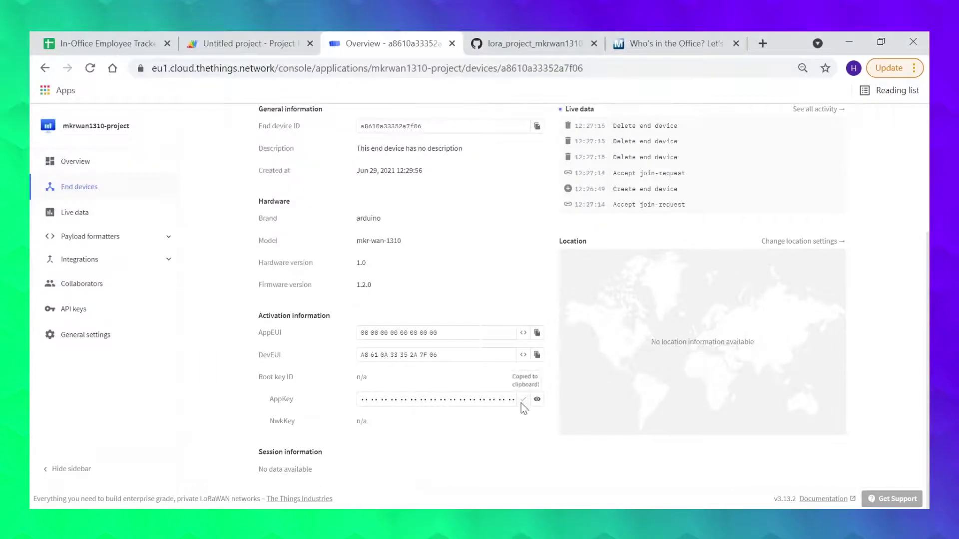
pyautogui.hotkey('alt', 'Tab')
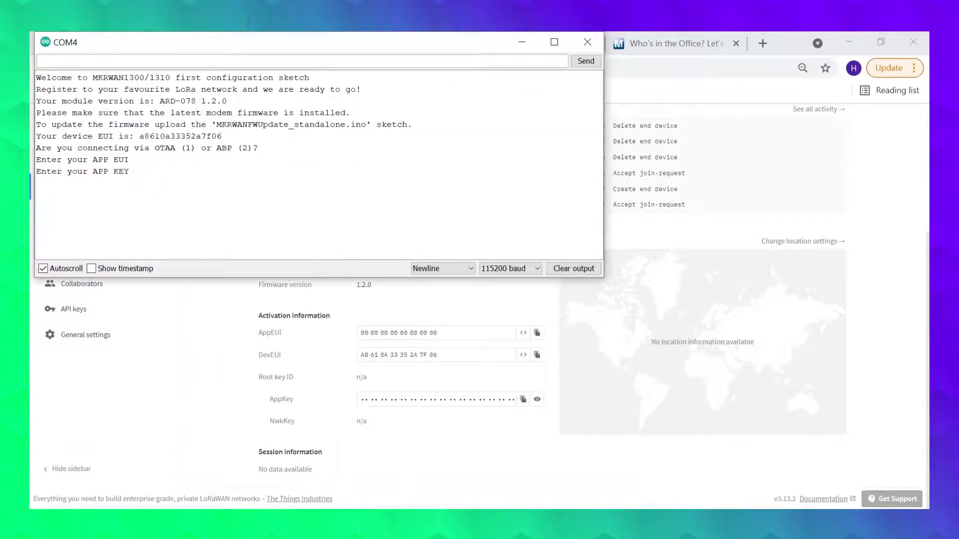
pyautogui.rightClick(178, 60)
pyautogui.click(199, 98)
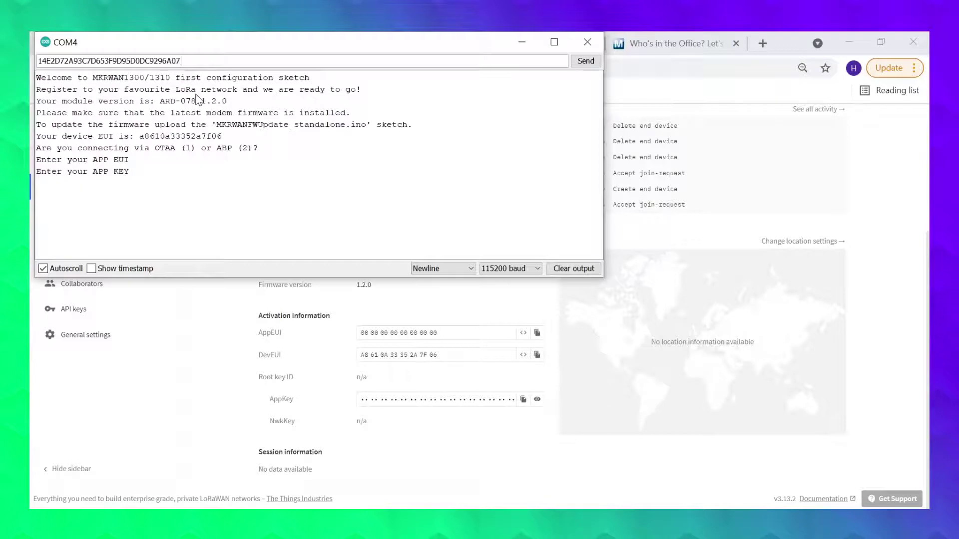
pyautogui.press('Return')
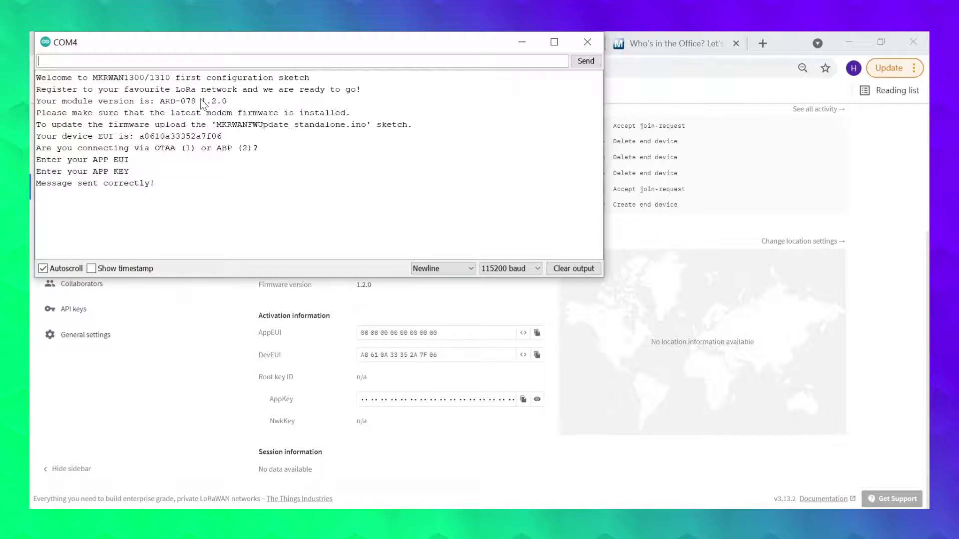
pyautogui.click(186, 288)
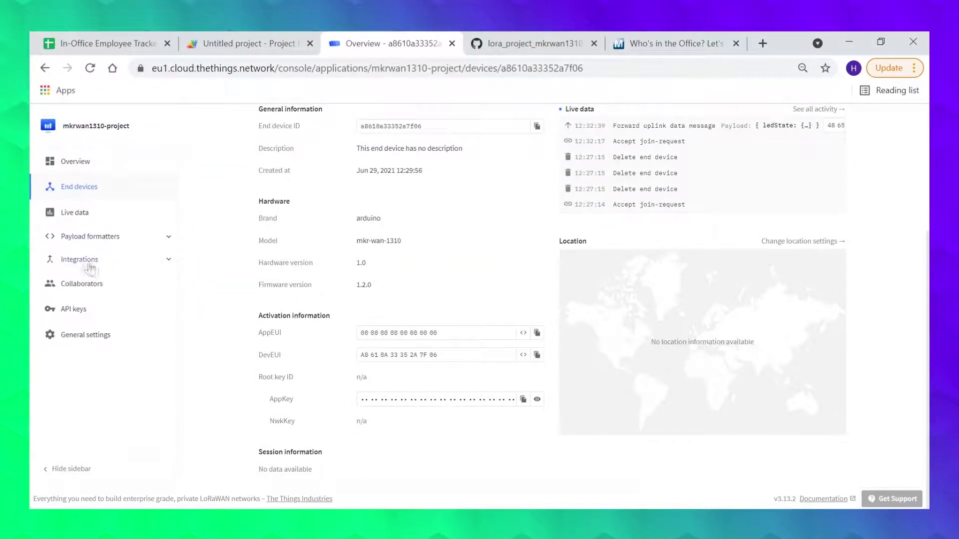
# Step: Start a new custom webhook (no template) from Integrations > Webhooks
pyautogui.click(111, 264)
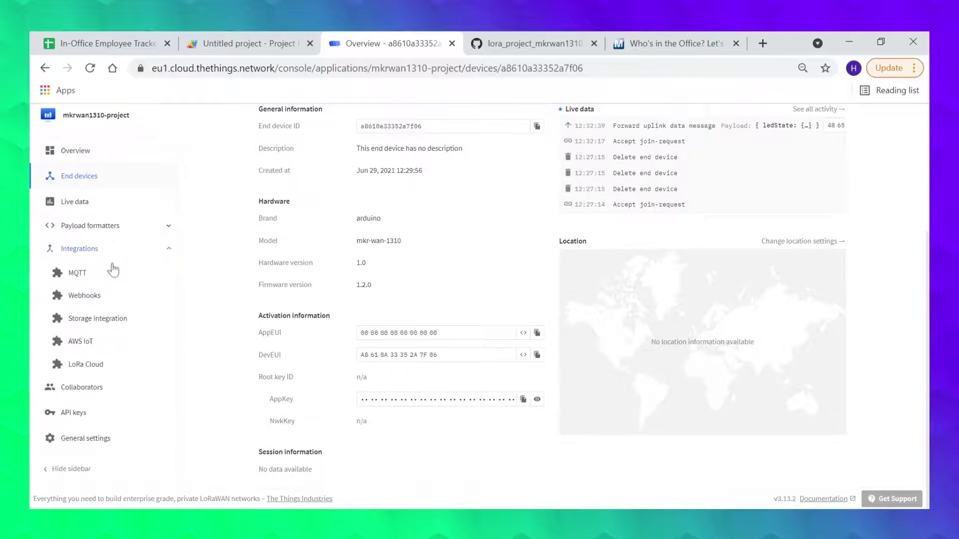
pyautogui.click(98, 298)
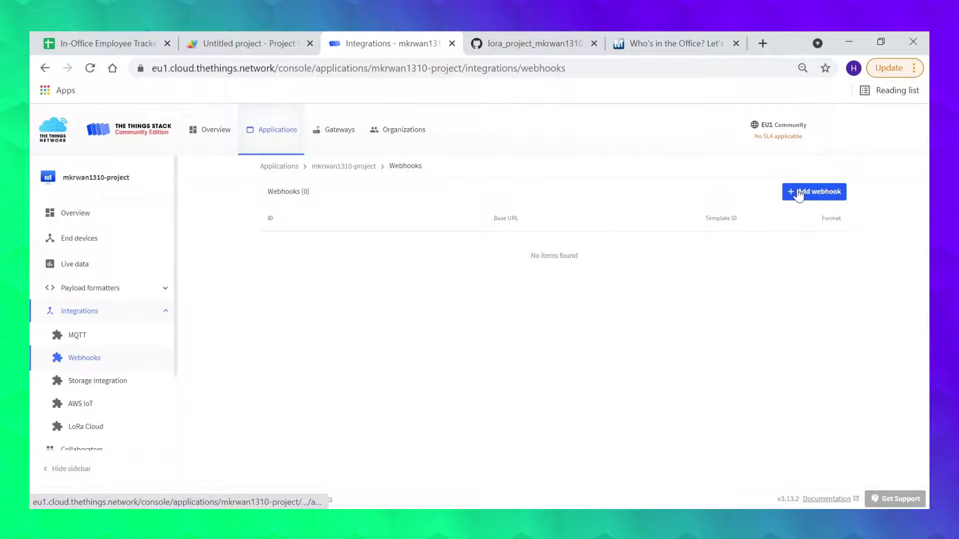
pyautogui.click(799, 194)
pyautogui.scroll(-5, 622, 209)
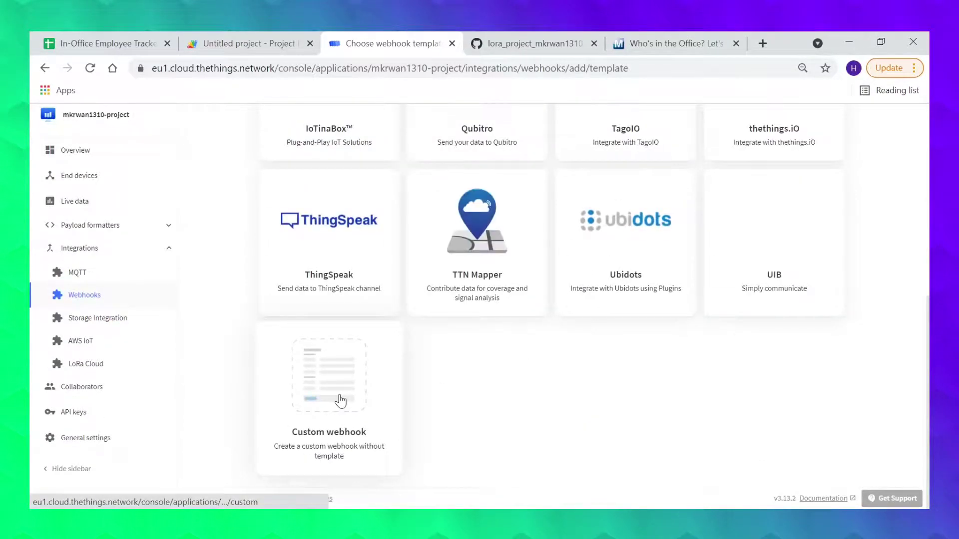
pyautogui.click(341, 400)
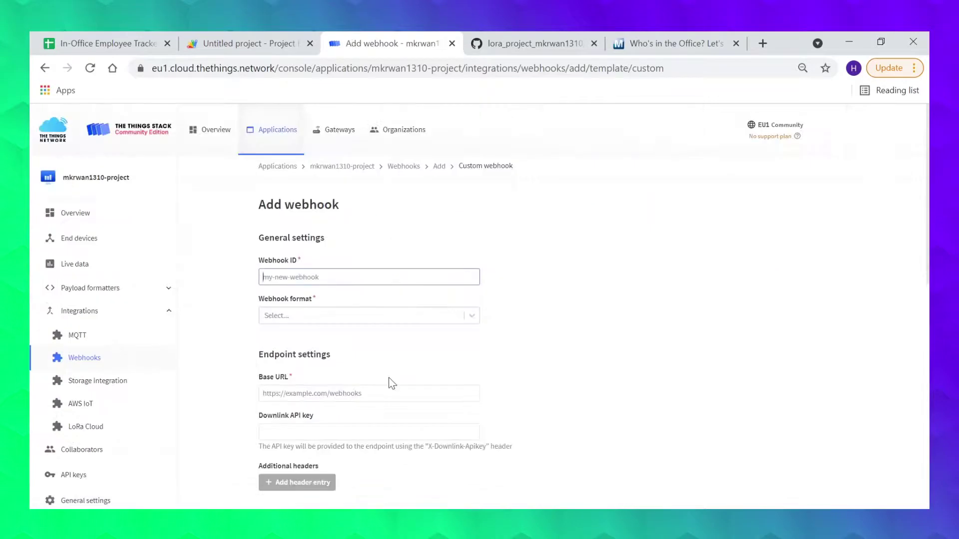
pyautogui.write('post-data-to-sheet')
# Step: Set the webhook format to JSON and switch to the Apps Script project
pyautogui.click(305, 316)
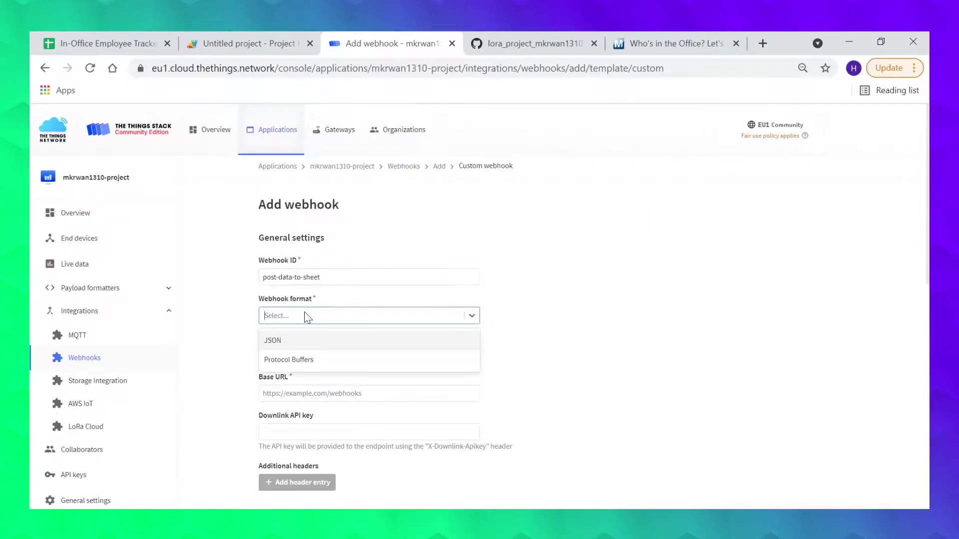
pyautogui.click(290, 339)
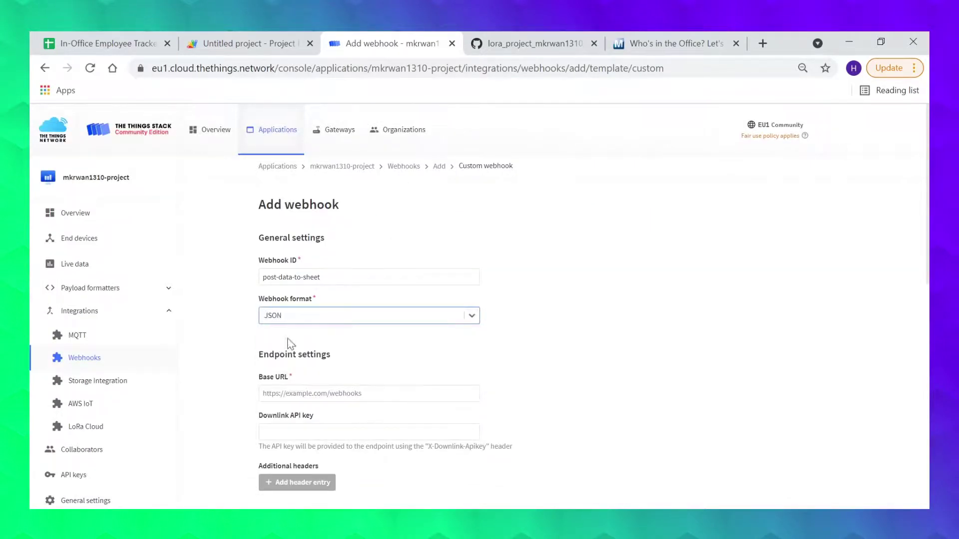
pyautogui.click(254, 32)
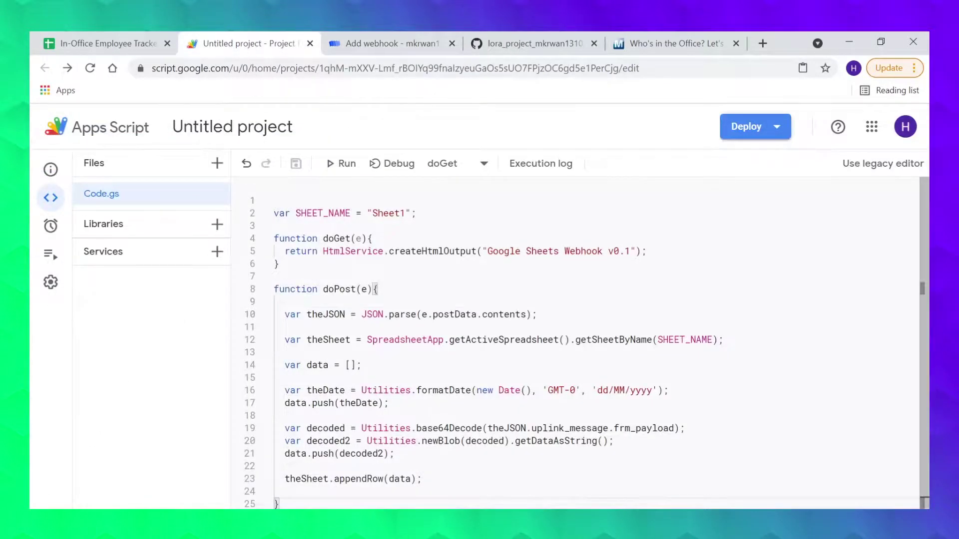
# Step: Copy the web app URL from Manage deployments and close the dialog
pyautogui.click(778, 127)
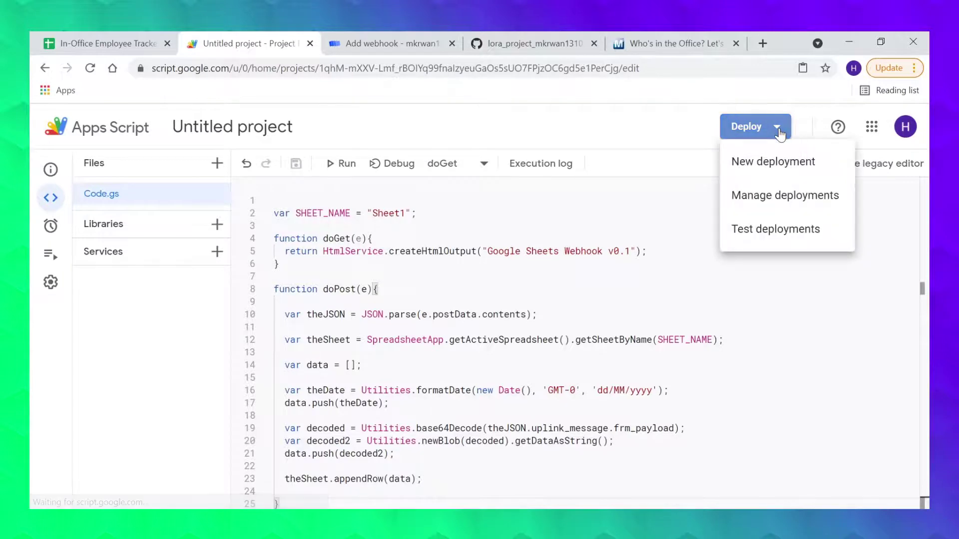
pyautogui.click(779, 196)
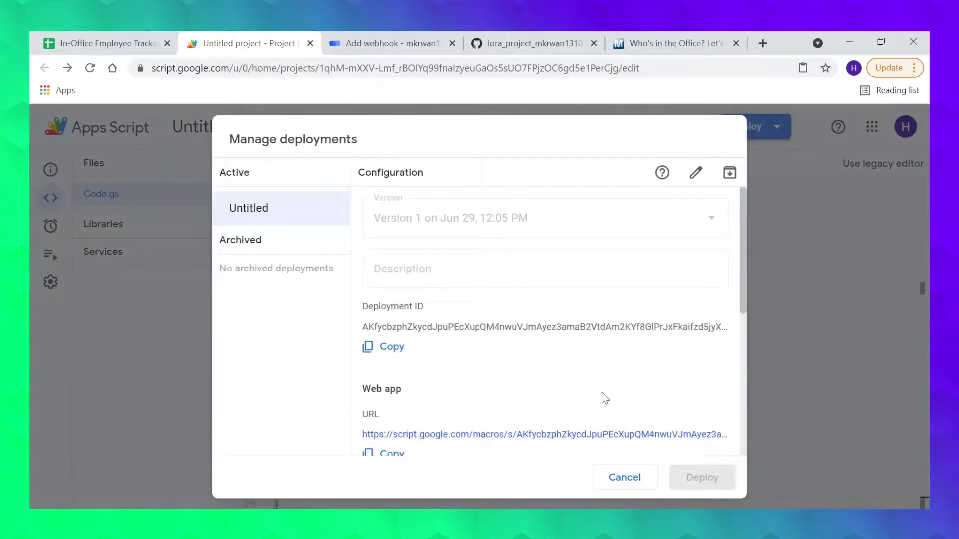
pyautogui.scroll(-2, 604, 398)
pyautogui.click(391, 314)
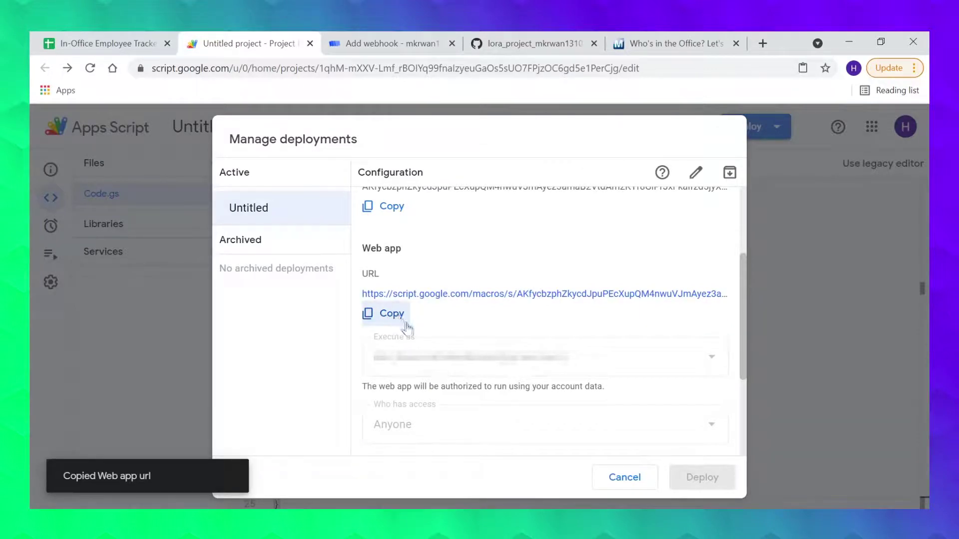
pyautogui.click(612, 485)
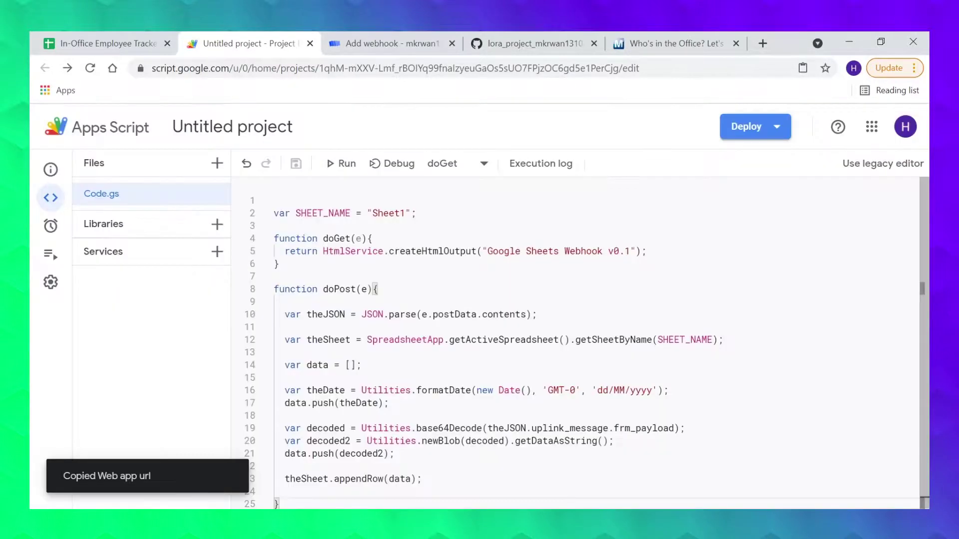
# Step: Paste the Apps Script URL as the webhook Base URL and enable uplink messages
pyautogui.click(399, 45)
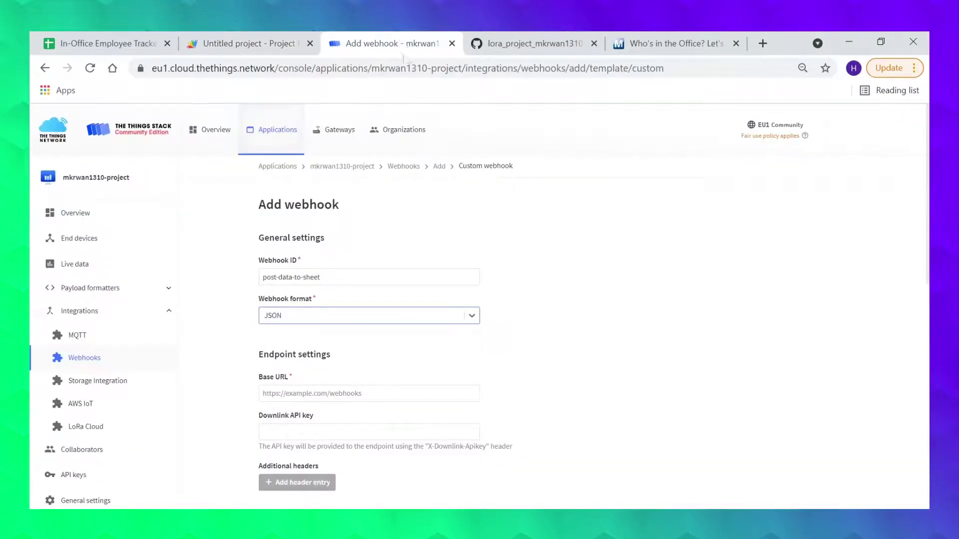
pyautogui.click(372, 395)
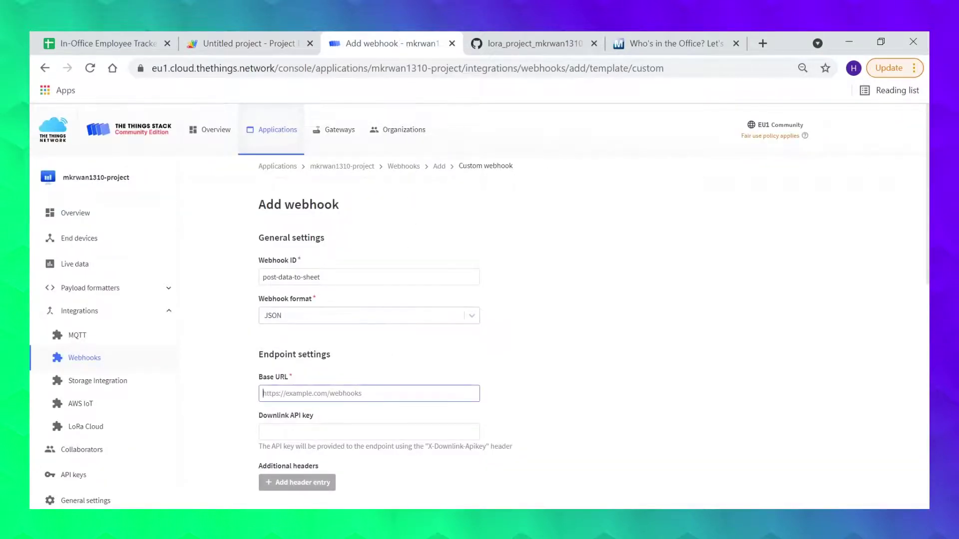
pyautogui.rightClick(372, 395)
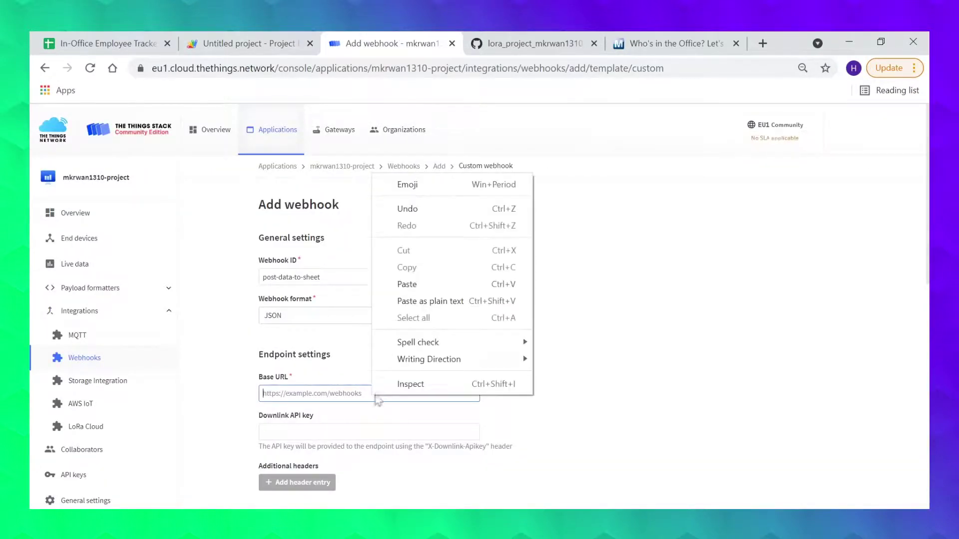
pyautogui.click(398, 288)
pyautogui.scroll(-2, 628, 328)
pyautogui.scroll(-3, 626, 329)
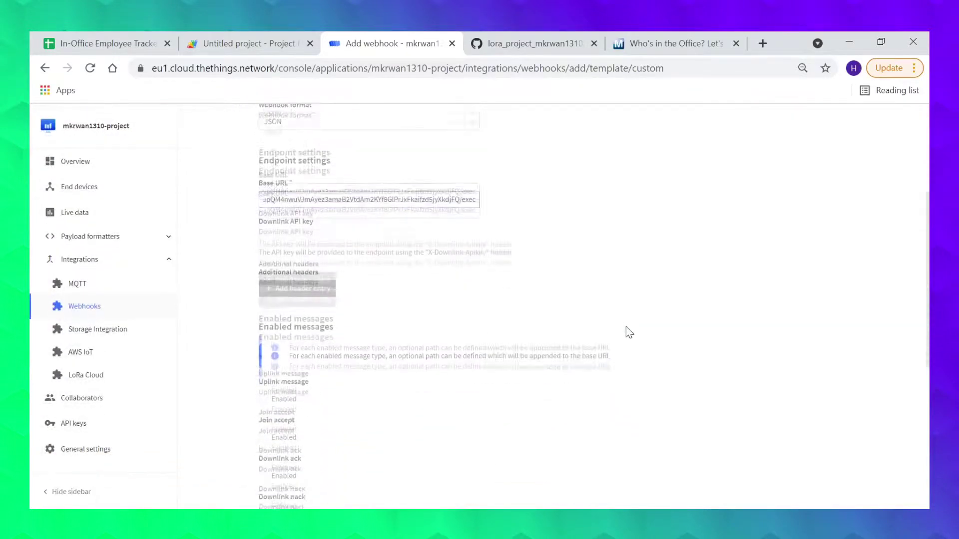
pyautogui.click(264, 312)
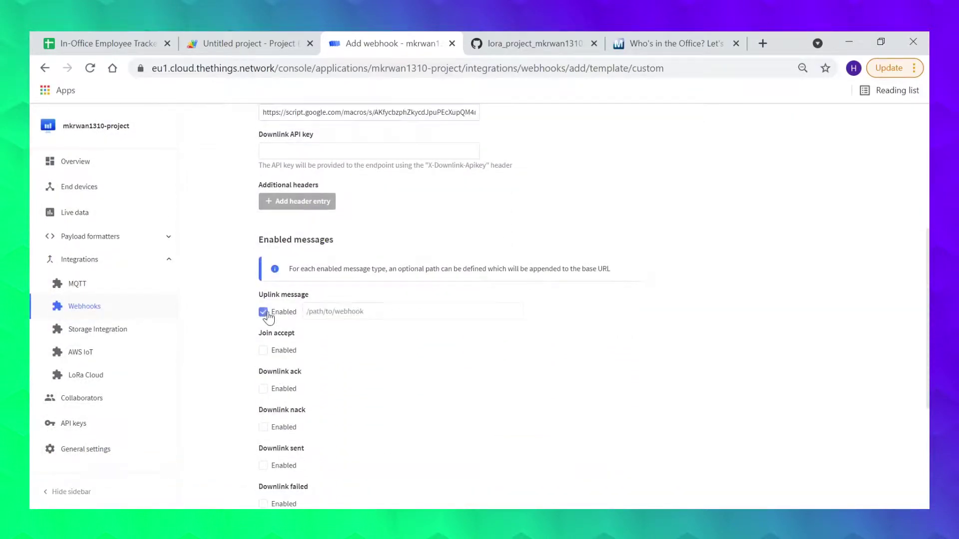
pyautogui.scroll(-3, 696, 333)
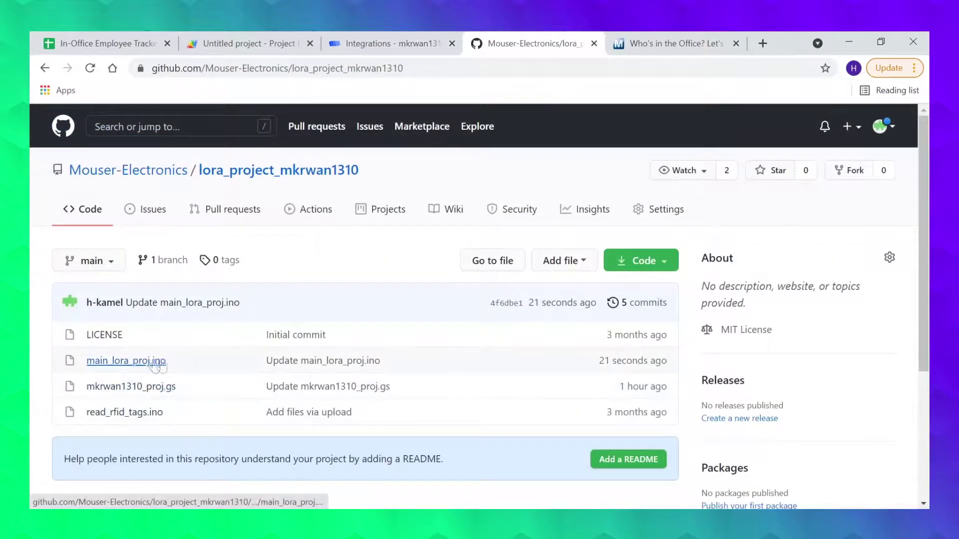
# Step: Copy the full 126-line code of main_lora_proj.ino from GitHub
pyautogui.click(143, 362)
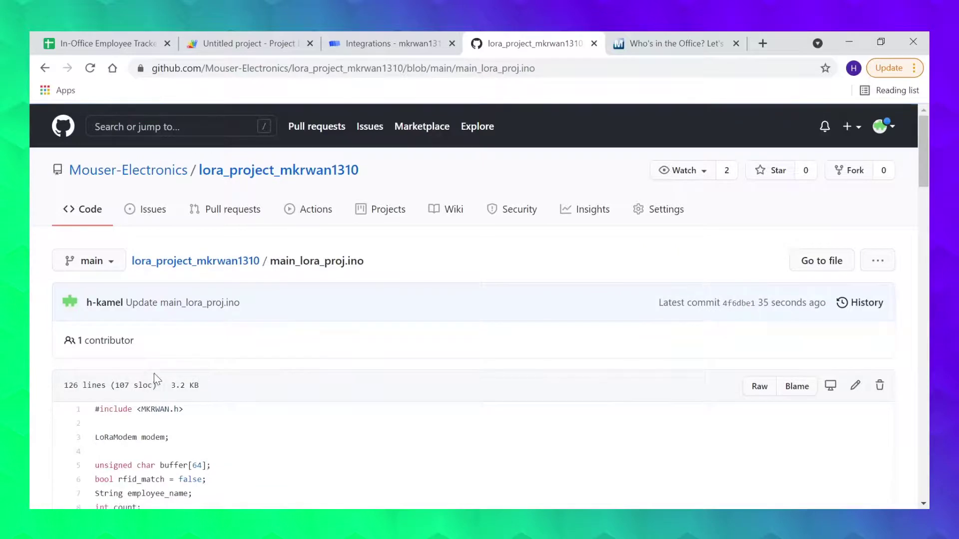
pyautogui.scroll(-2, 109, 312)
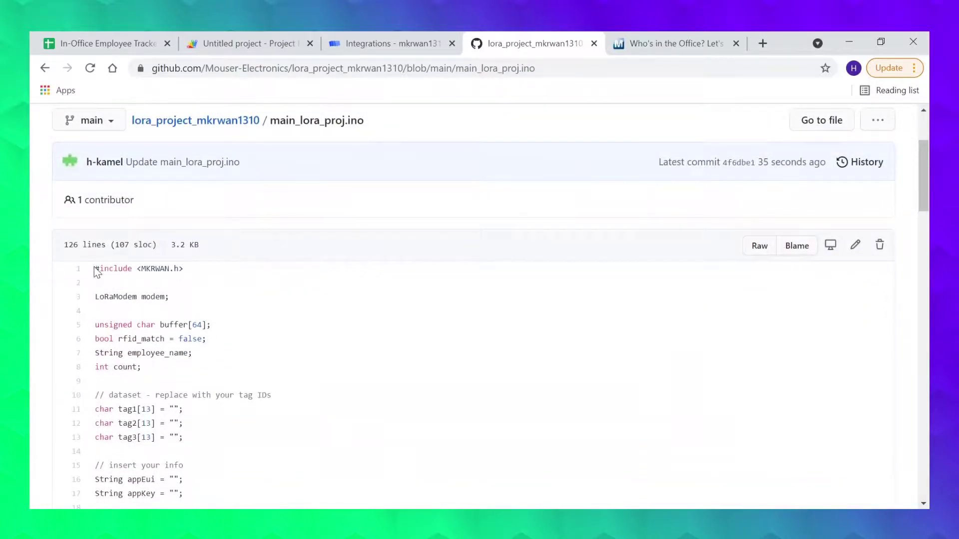
pyautogui.moveTo(95, 268)
pyautogui.mouseDown()
pyautogui.moveTo(180, 491)
pyautogui.moveTo(171, 392)
pyautogui.mouseUp()
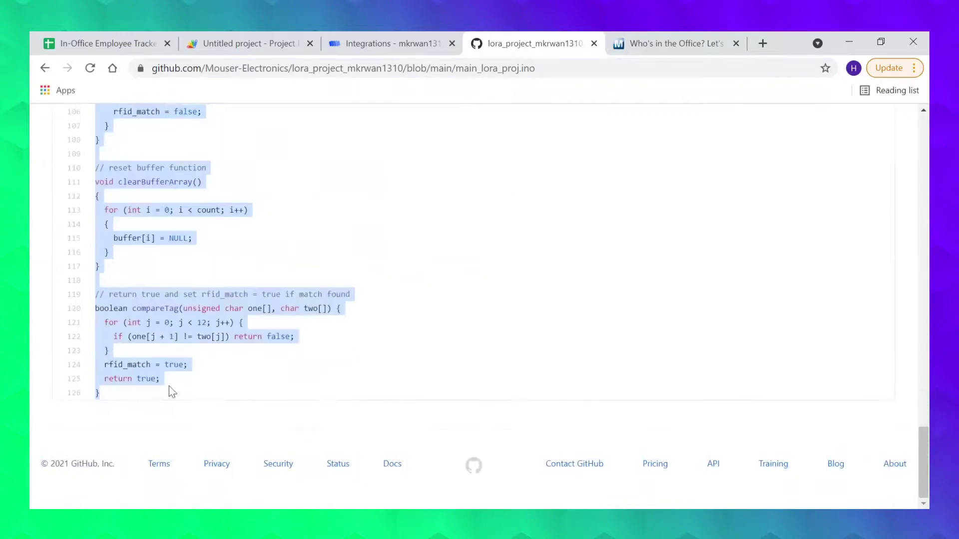
pyautogui.rightClick(168, 395)
pyautogui.click(168, 395)
# Step: Replace the Arduino template with the pasted 126-line RFID employee-tracking sketch
pyautogui.hotkey('alt', 'Tab')
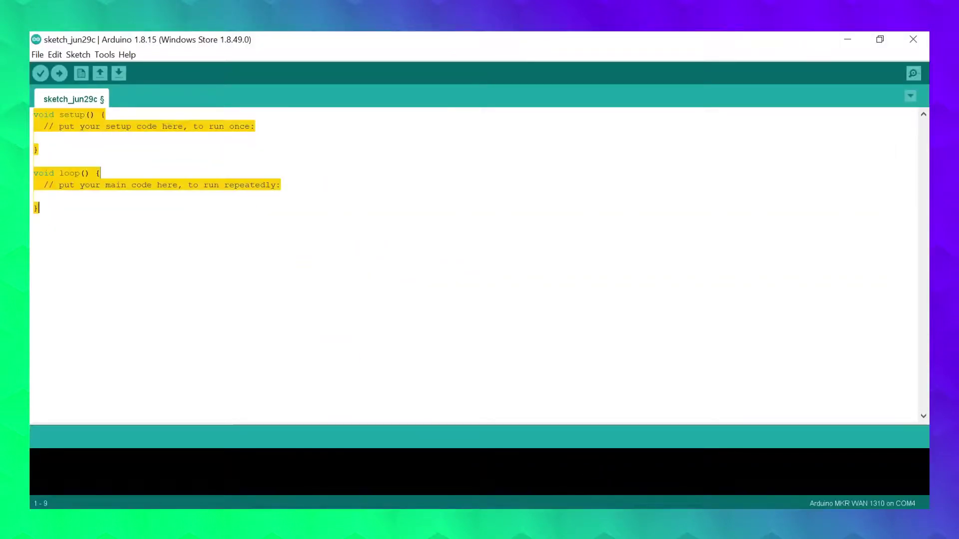
pyautogui.hotkey('ctrl', 'v')
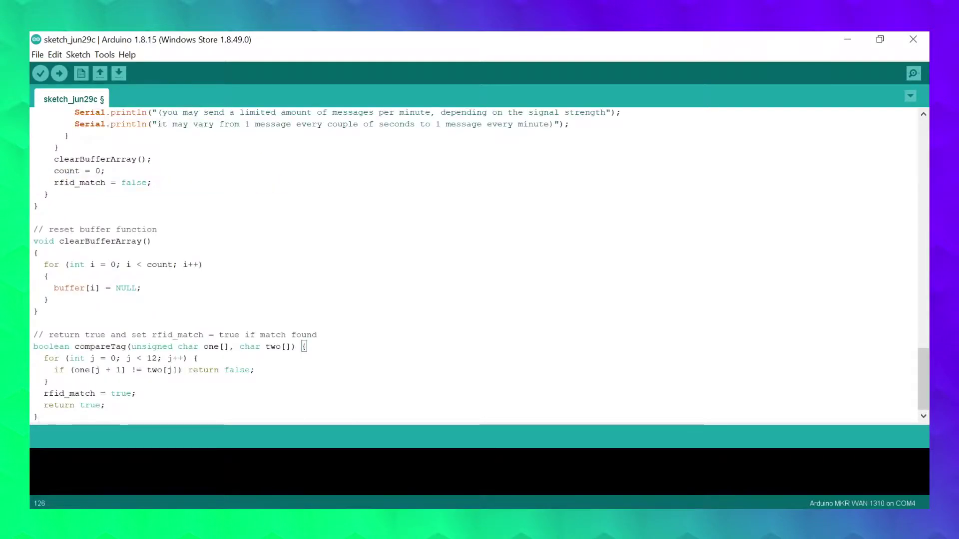
pyautogui.scroll(20, 479, 262)
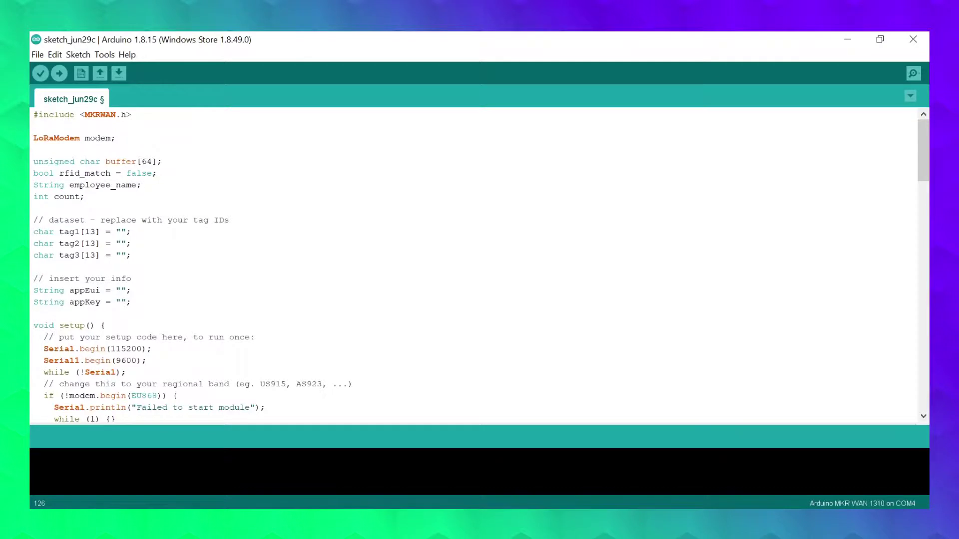
pyautogui.scroll(-1, 479, 267)
pyautogui.scroll(-1, 479, 267)
pyautogui.scroll(-2, 480, 267)
pyautogui.scroll(-1, 479, 267)
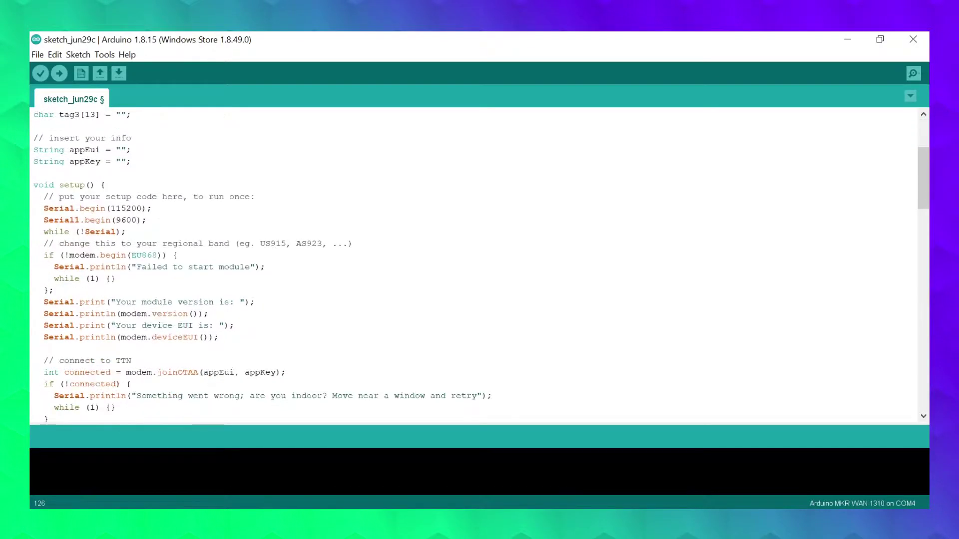
pyautogui.scroll(-1, 480, 267)
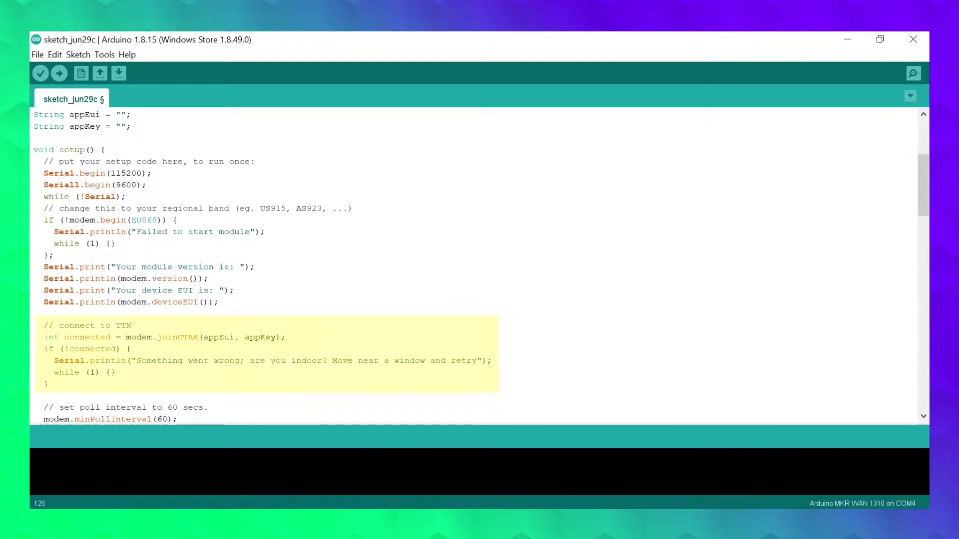
pyautogui.scroll(-1, 480, 266)
pyautogui.scroll(-8, 480, 267)
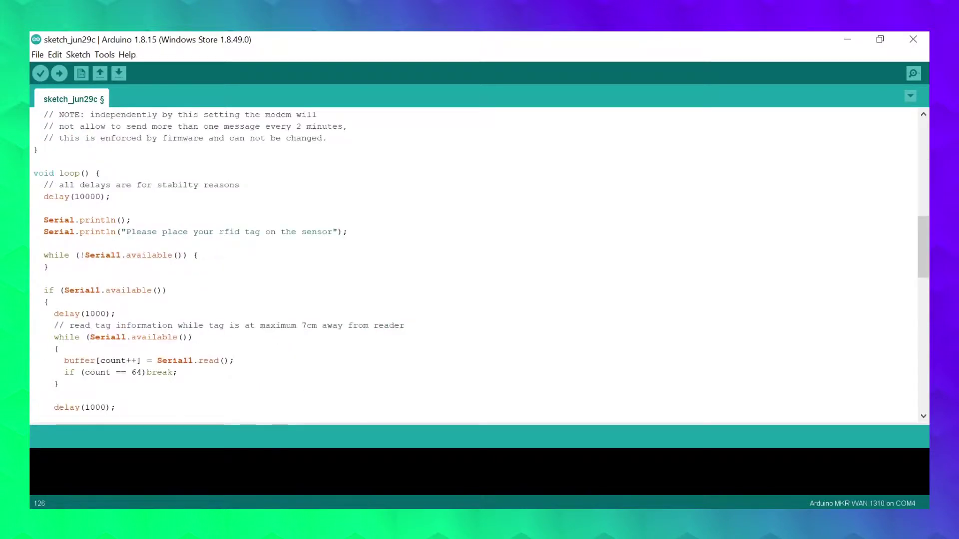
pyautogui.scroll(-1, 480, 266)
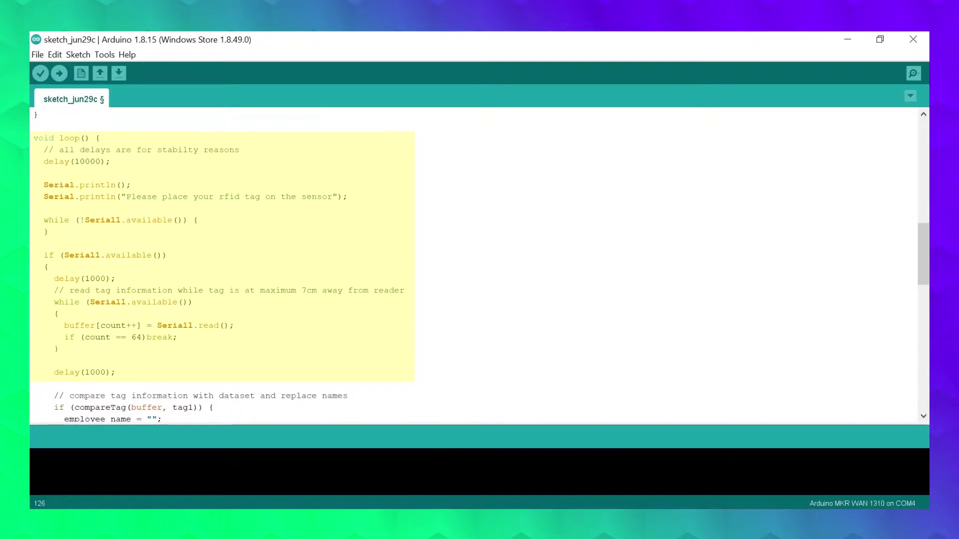
pyautogui.scroll(-2, 479, 267)
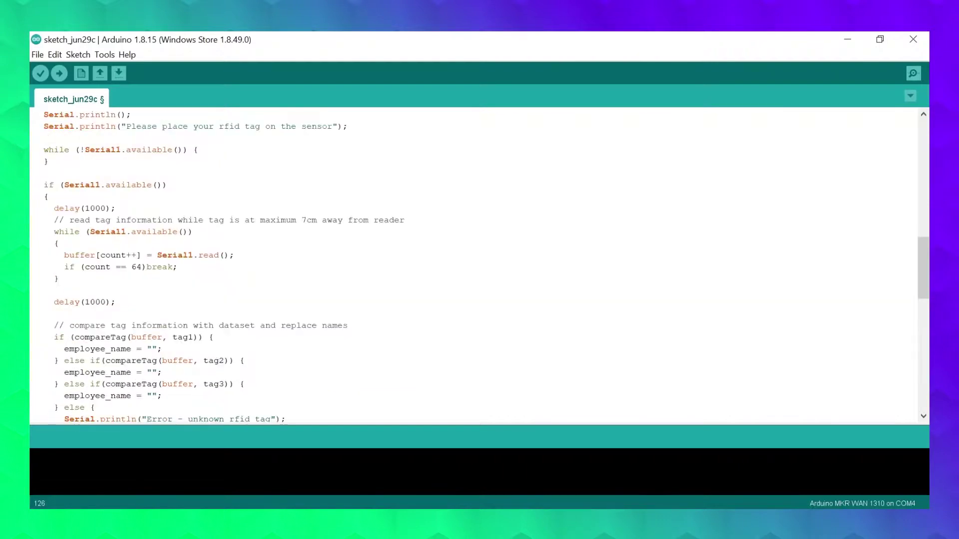
pyautogui.scroll(-2, 479, 267)
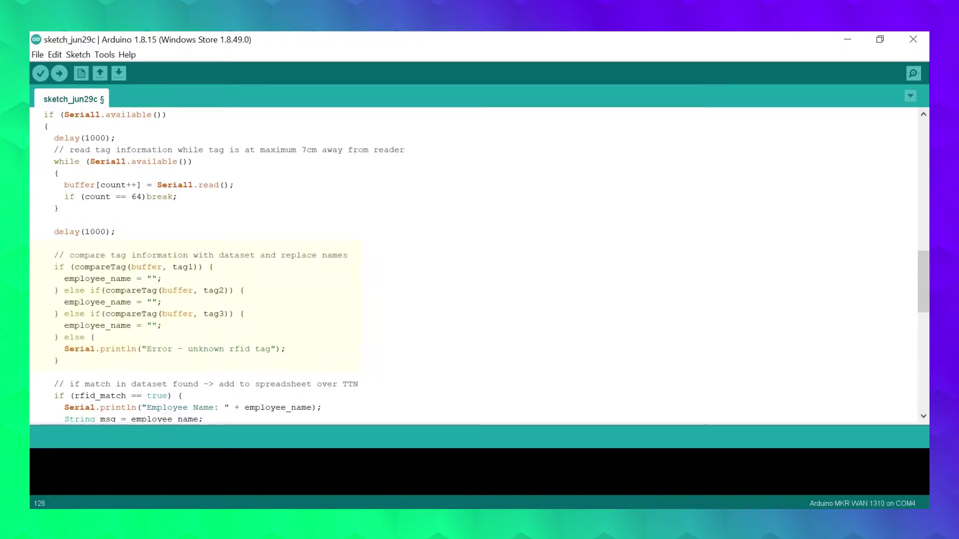
pyautogui.scroll(-5, 480, 262)
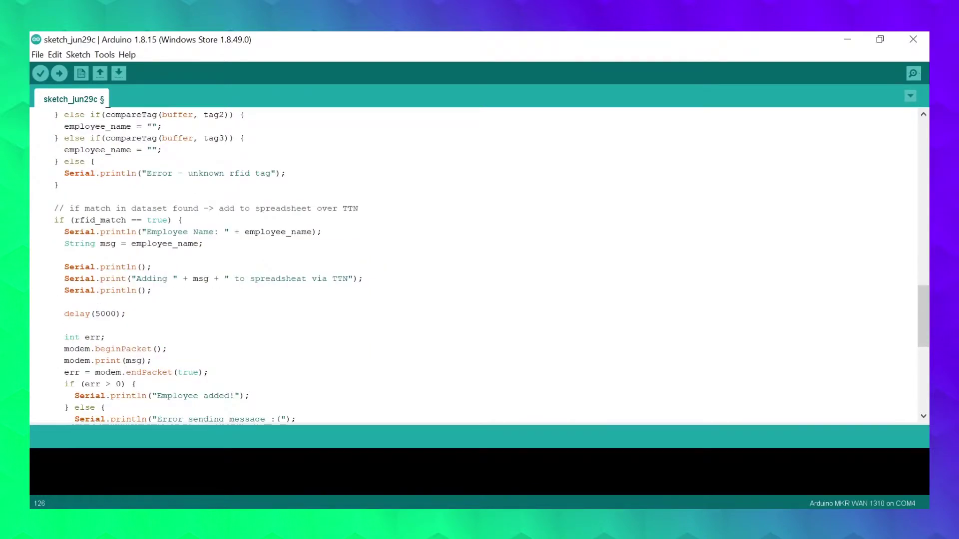
pyautogui.scroll(-2, 479, 262)
pyautogui.scroll(-1, 480, 262)
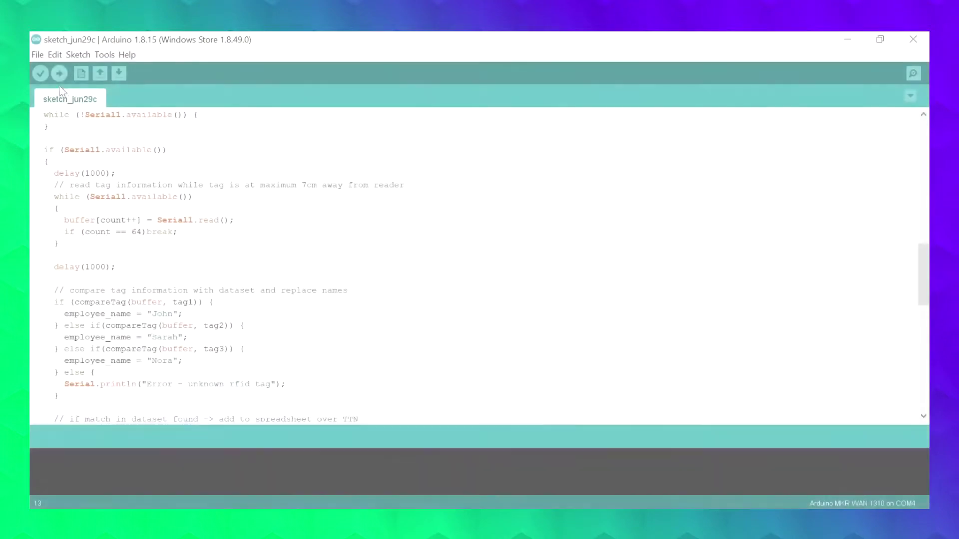
# Step: Upload the sketch to the MKR WAN 1310 and watch its serial output
pyautogui.click(60, 73)
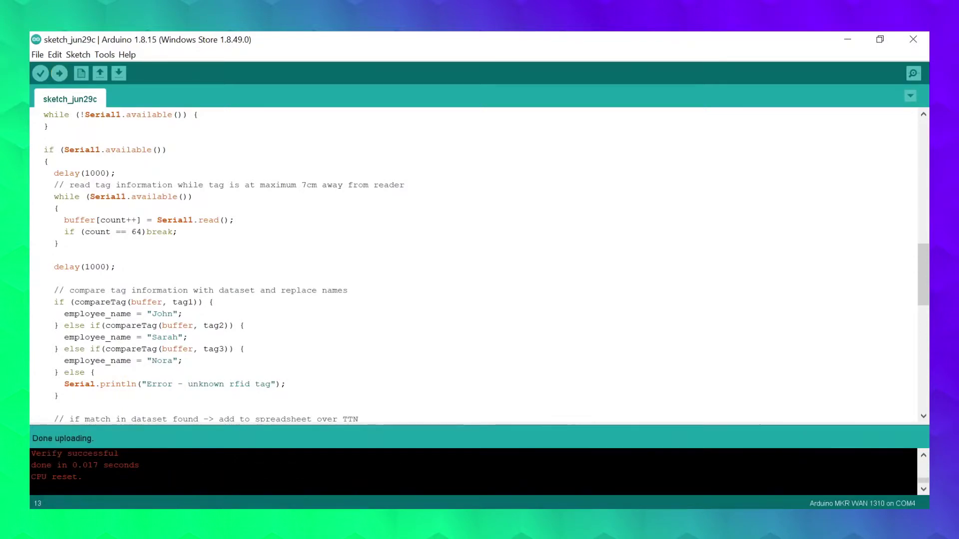
pyautogui.click(914, 74)
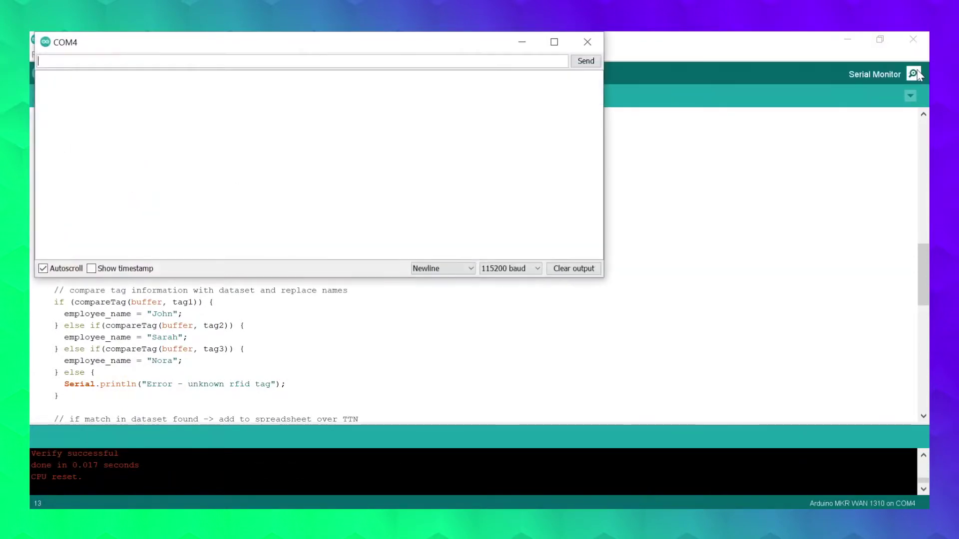